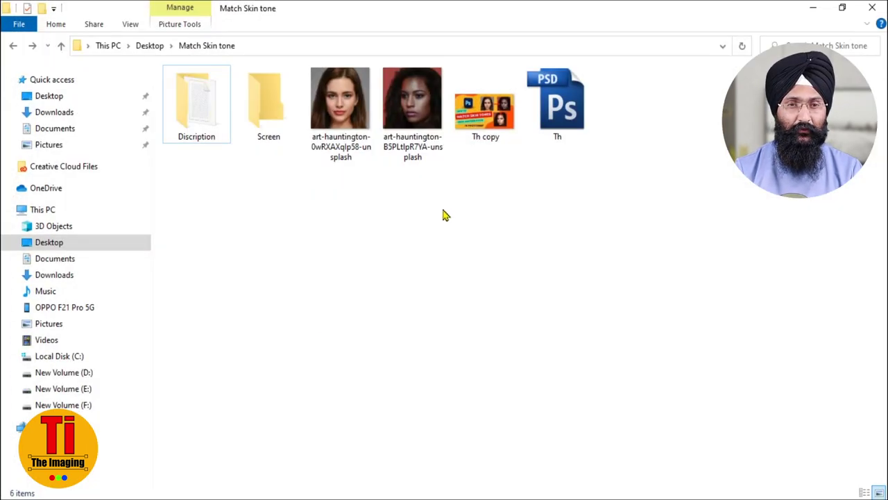
Step: Open both art-hauntington portrait JPGs from the Match Skin tone folder in Photoshop
drag(446, 216, 291, 66)
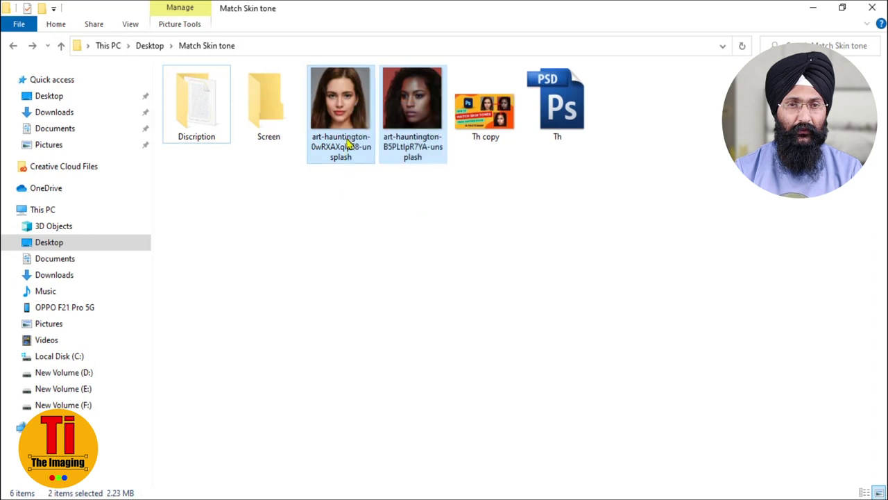
mouse_move(347, 145)
mouse_down()
mouse_move(117, 486)
mouse_move(424, 241)
mouse_up()
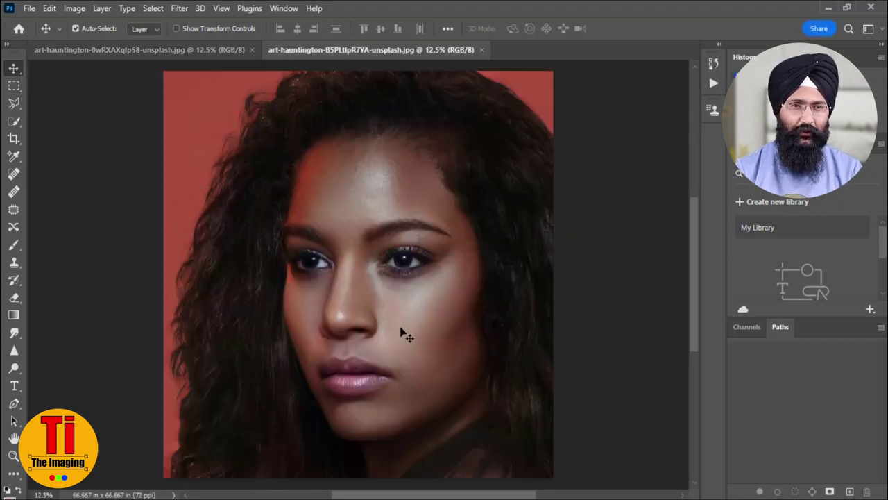
Step: Compare the grey- and red-background portraits, then start a new blank document
click(144, 49)
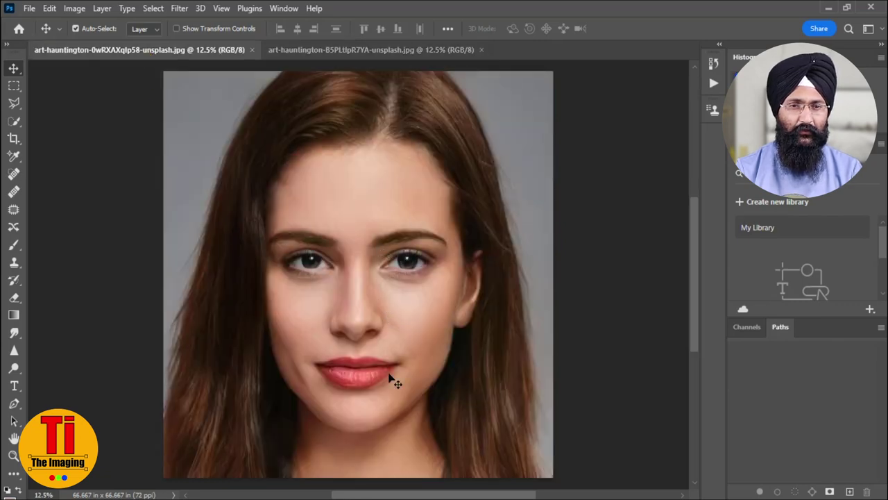
click(357, 50)
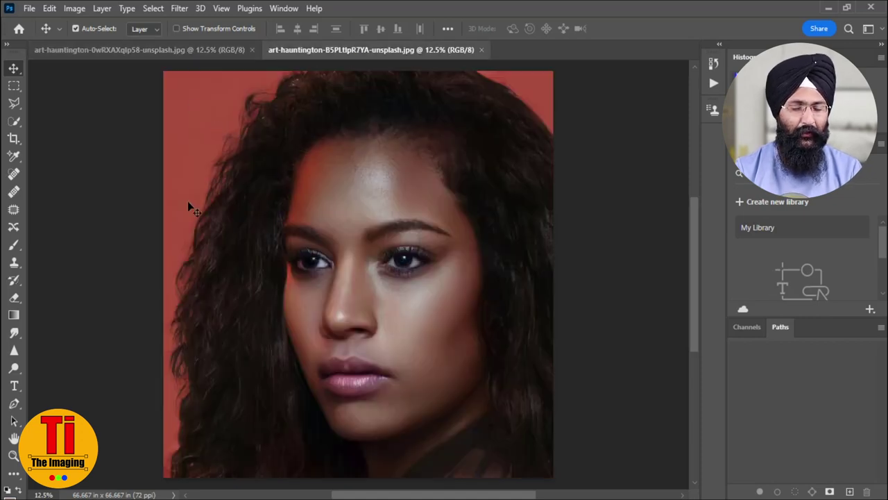
key(ctrl+n)
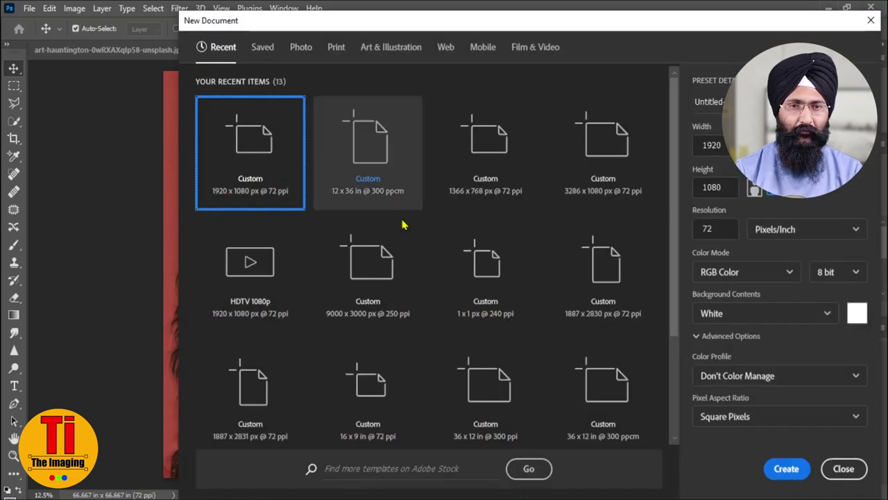
Step: Create a 12 x 36 in document and copy the grey-background portrait, closing its file
double_click(372, 163)
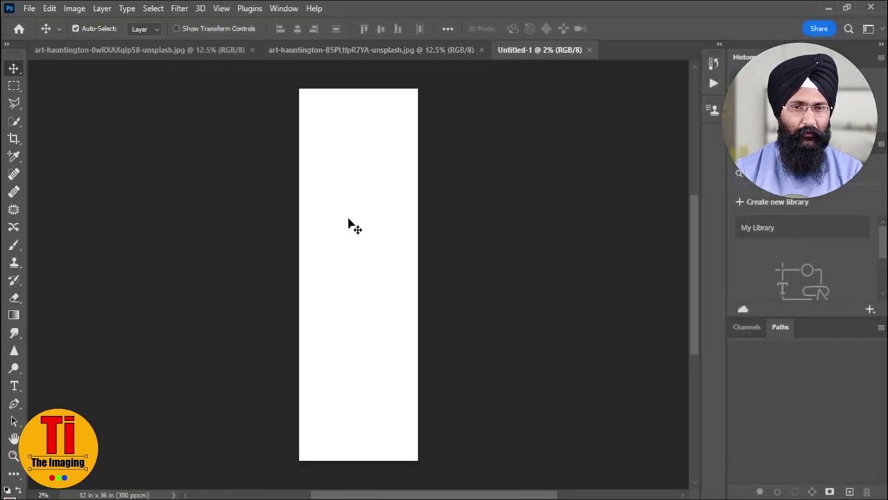
click(184, 50)
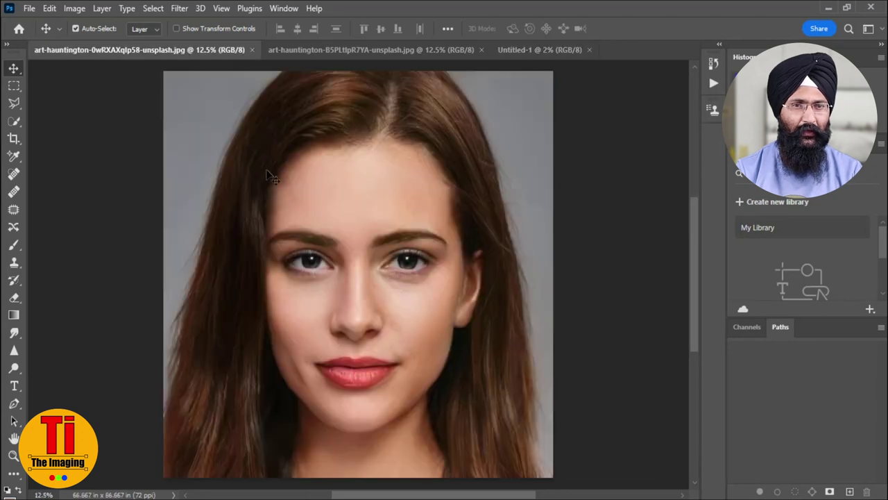
key(ctrl+a)
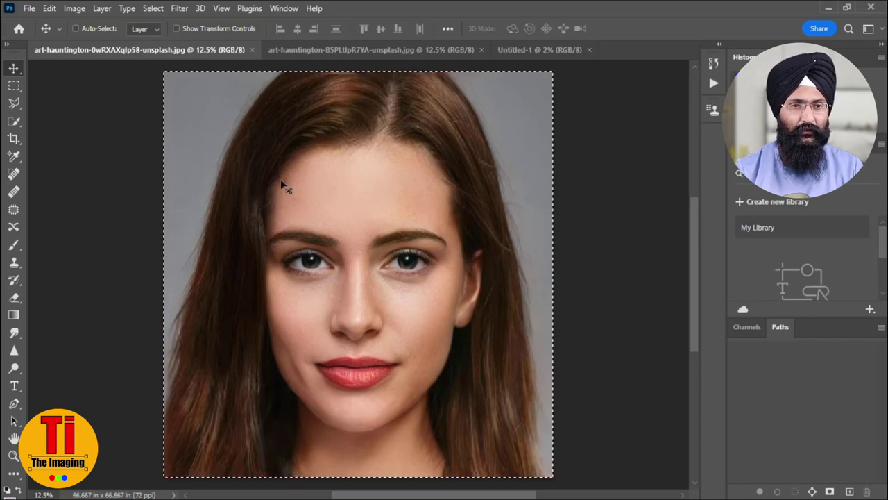
click(254, 51)
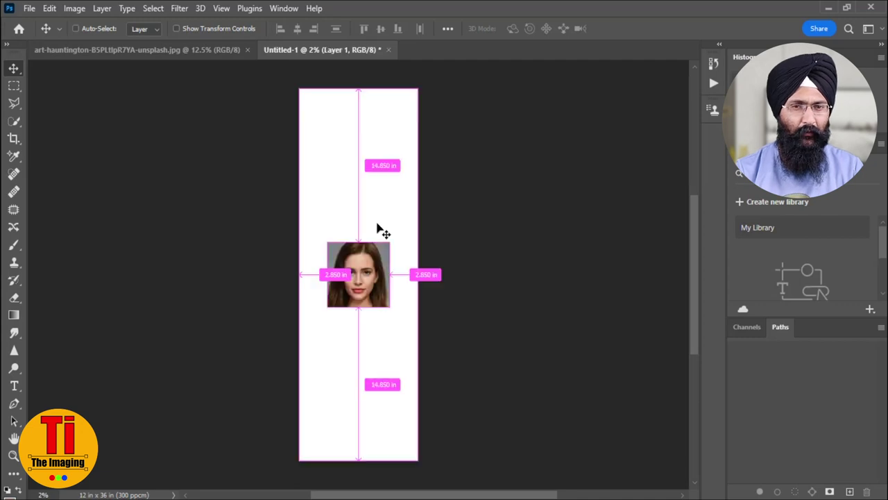
Step: Paste the grey portrait near the top of the tall canvas, enlarged, then show the red portrait
drag(380, 231, 377, 292)
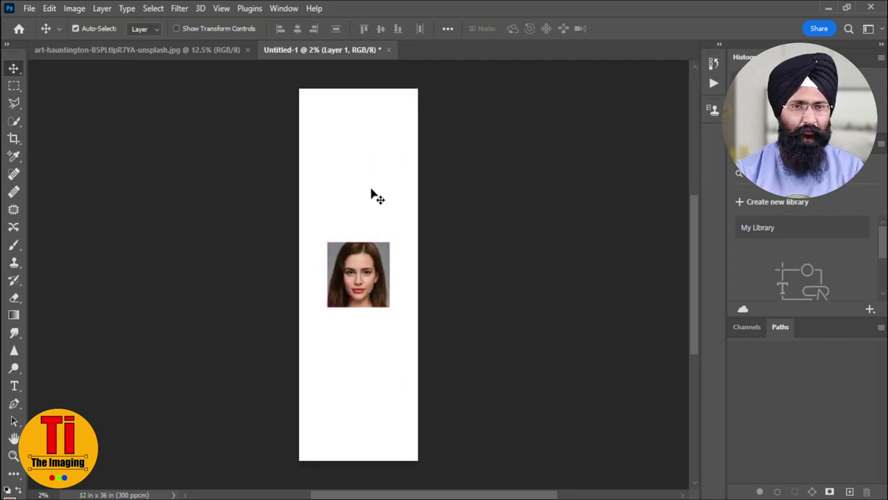
mouse_move(368, 285)
mouse_down()
mouse_move(365, 178)
mouse_move(401, 219)
mouse_move(381, 197)
mouse_up()
key(ctrl+t)
key(Return)
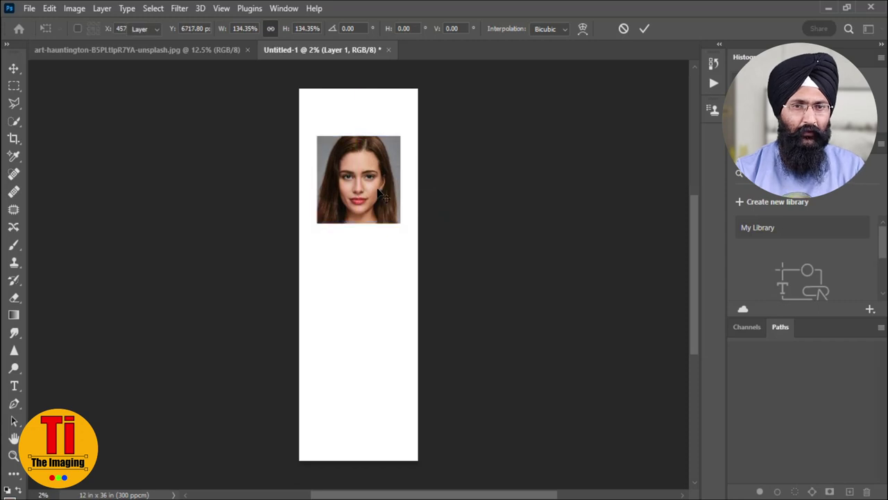
click(198, 51)
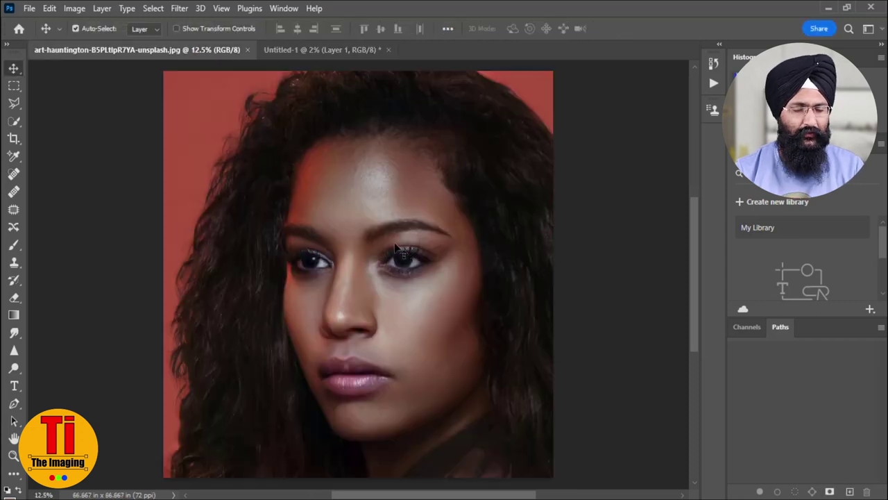
Step: Copy the red-background portrait into the tall canvas and close its original file
key(ctrl+a)
key(ctrl+c)
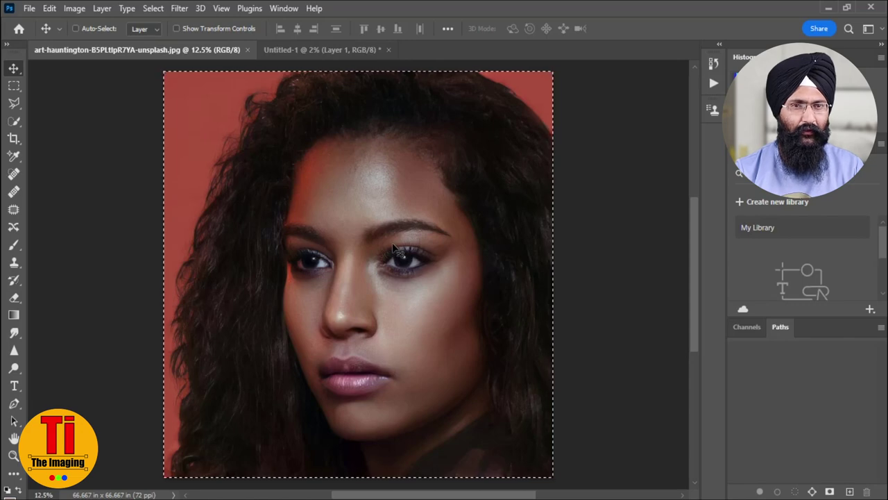
key(ctrl+w)
key(ctrl+v)
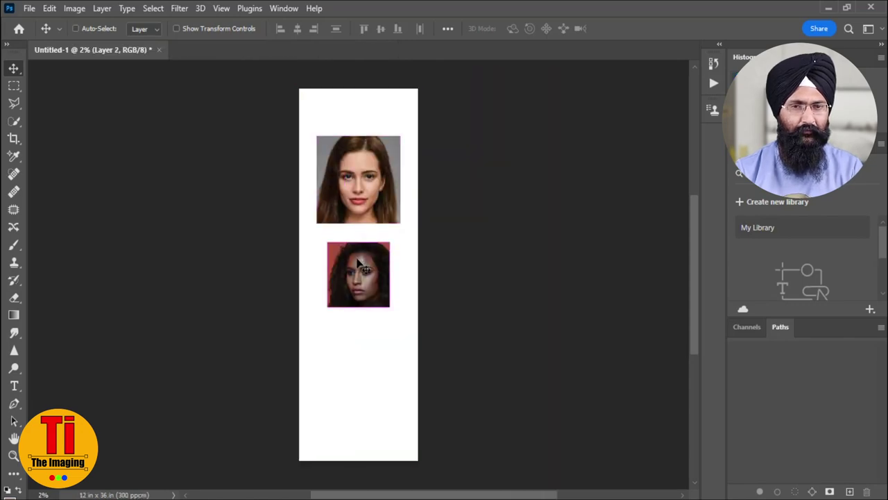
Step: Scale the pasted portrait to 134.35% and place it below the grey one with a gap
key(ctrl+t)
mouse_move(391, 306)
mouse_down()
mouse_move(401, 355)
mouse_move(379, 293)
mouse_up()
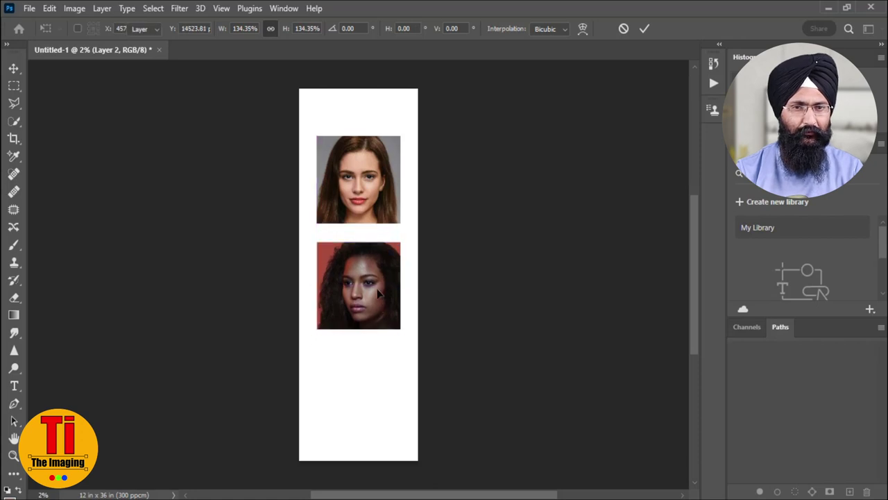
key(Return)
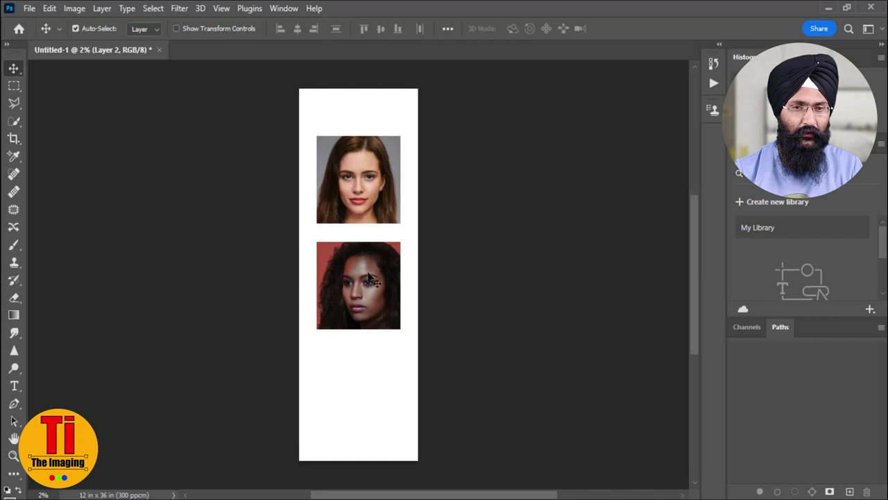
drag(373, 281, 373, 325)
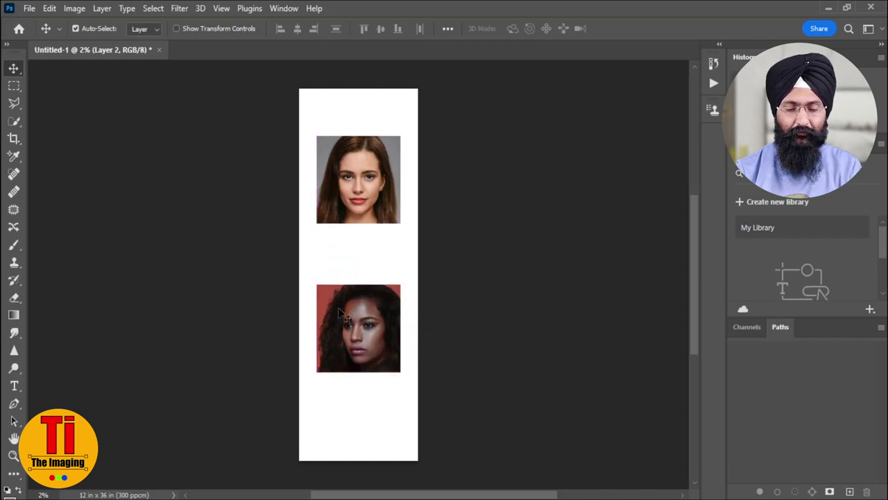
key(ctrl+plus)
key(ctrl+plus)
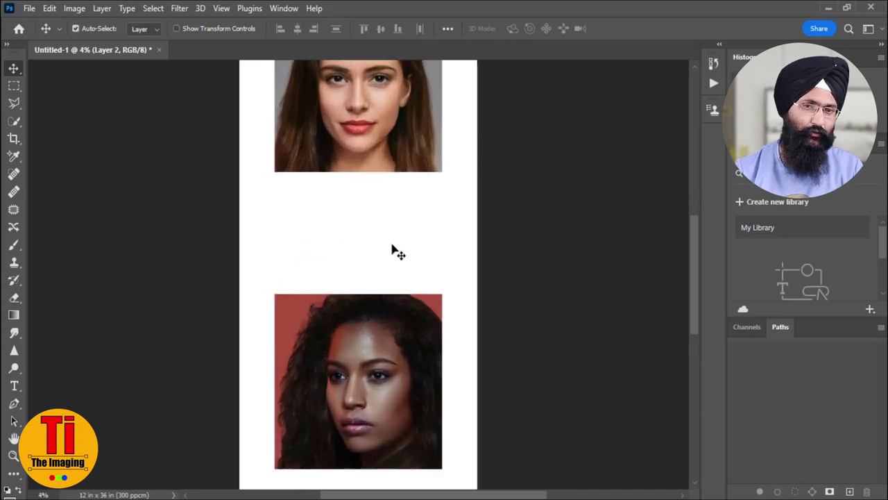
Step: Sample the lighter face's forehead with the Eyedropper set to 5 by 5 Average, All Layers
scroll(392, 248, up, 3)
key(ctrl+plus)
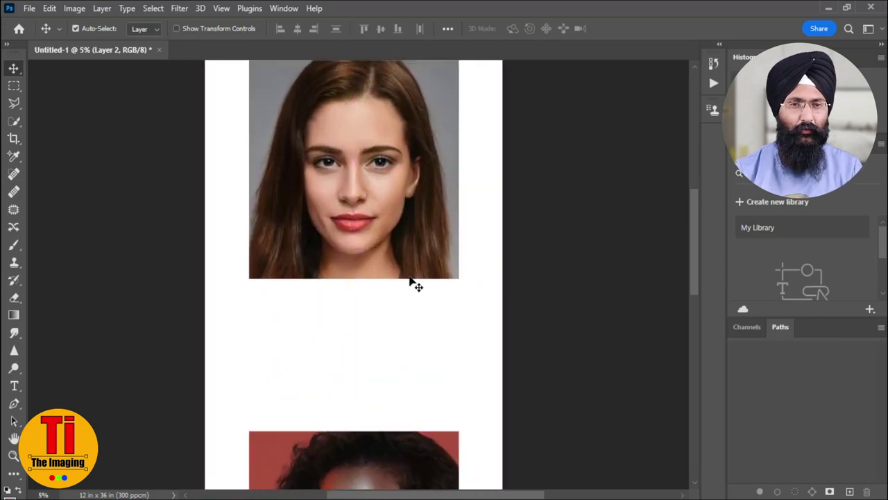
scroll(395, 279, up, 2)
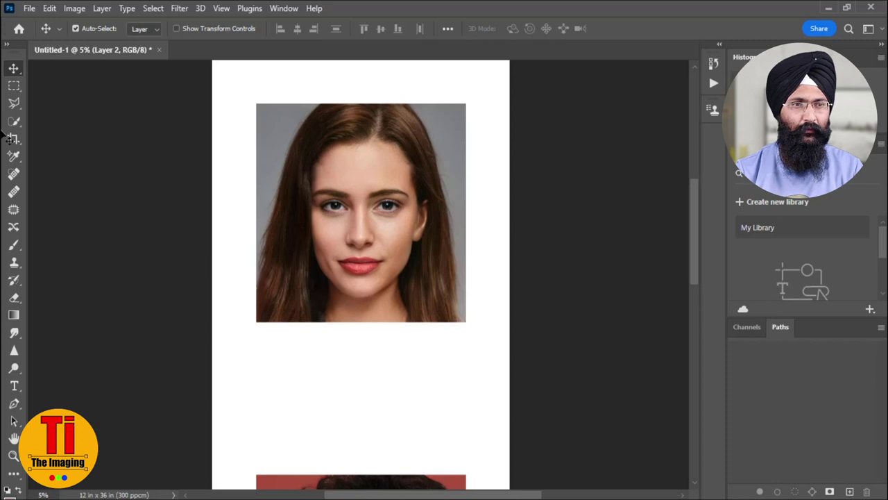
drag(12, 160, 46, 161)
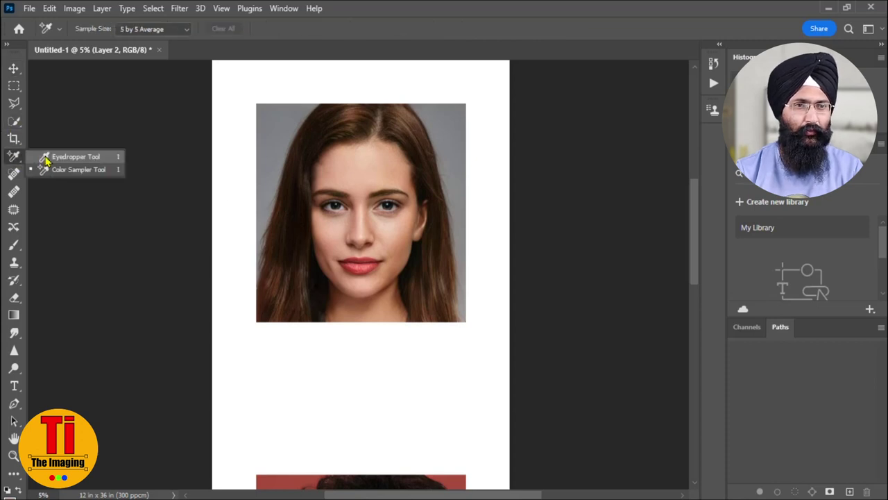
click(74, 162)
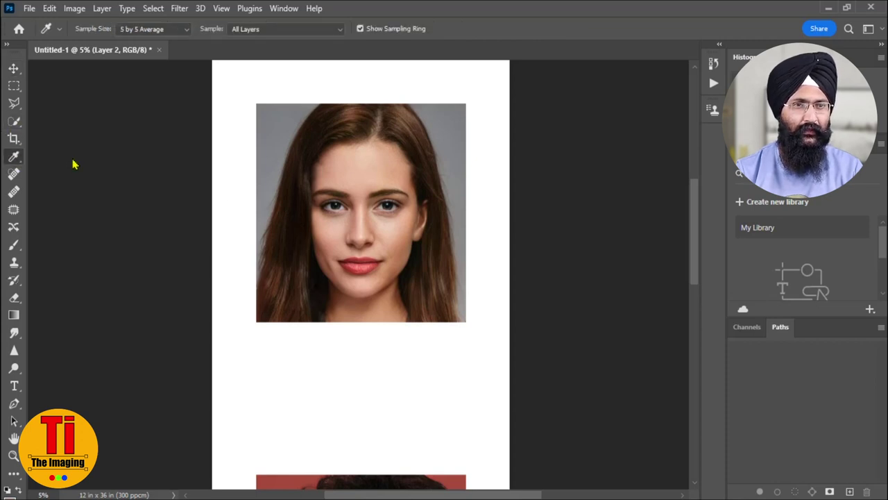
click(160, 32)
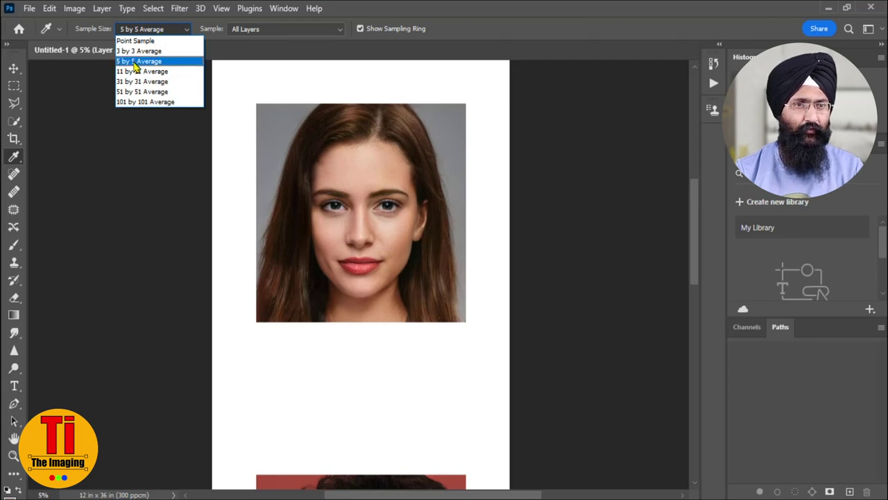
click(271, 32)
click(272, 30)
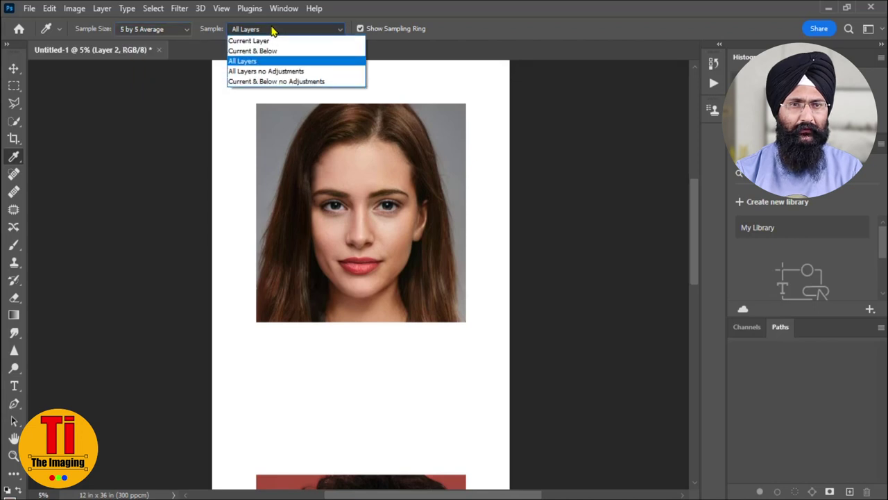
click(272, 30)
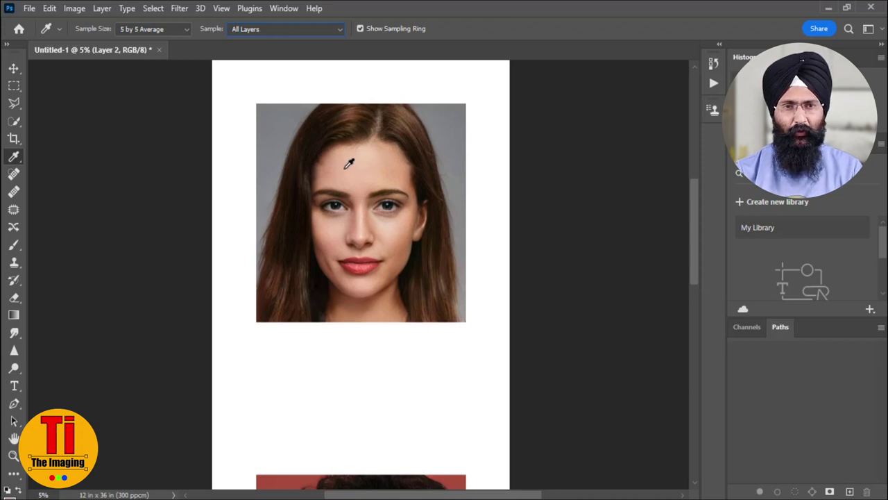
click(349, 164)
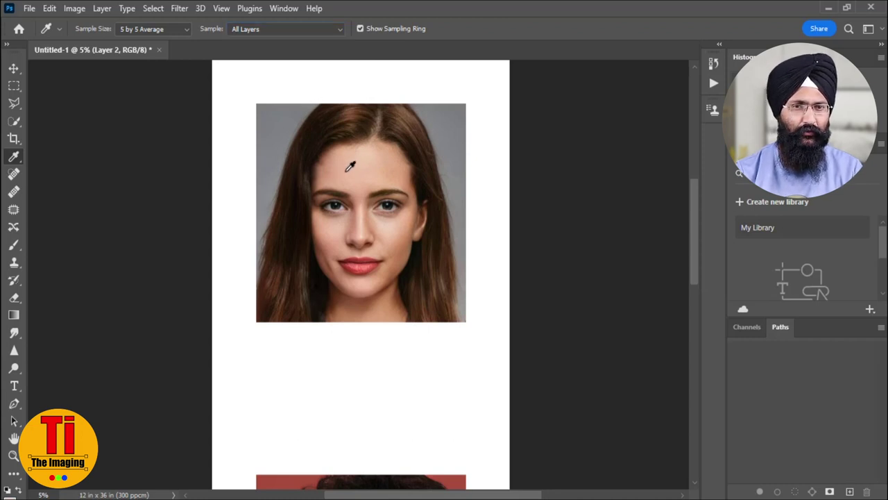
Step: Set the Brush to a Soft Round tip with 11% hardness and 1300 px size
click(14, 244)
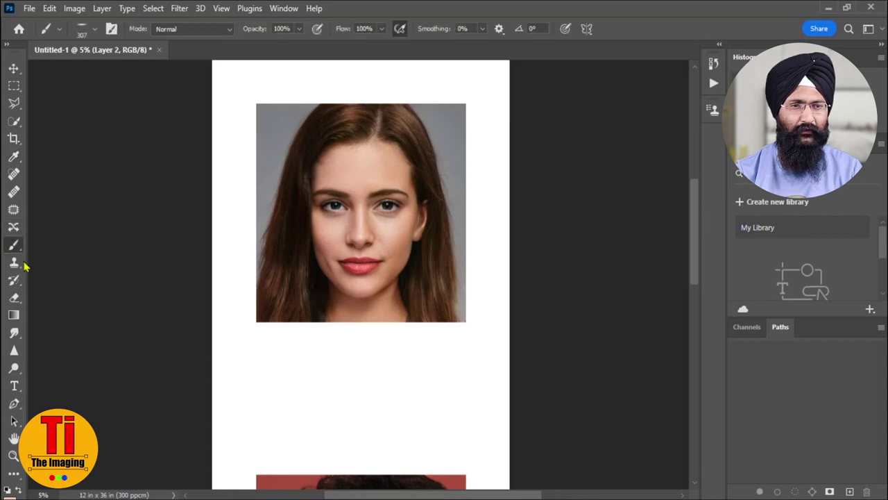
right_click(291, 369)
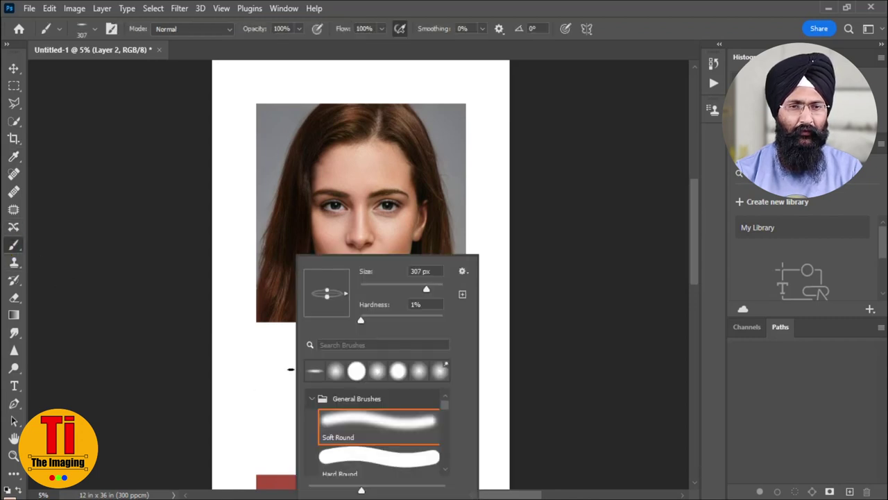
drag(328, 300, 329, 318)
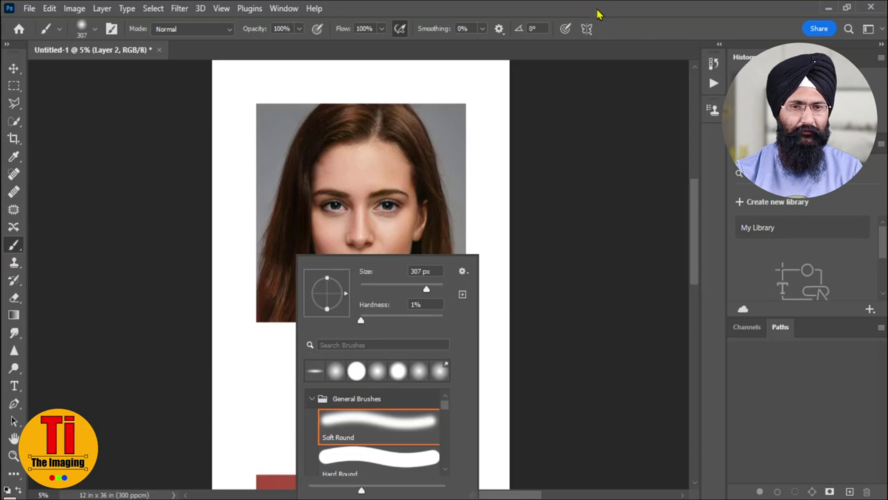
drag(361, 322, 369, 321)
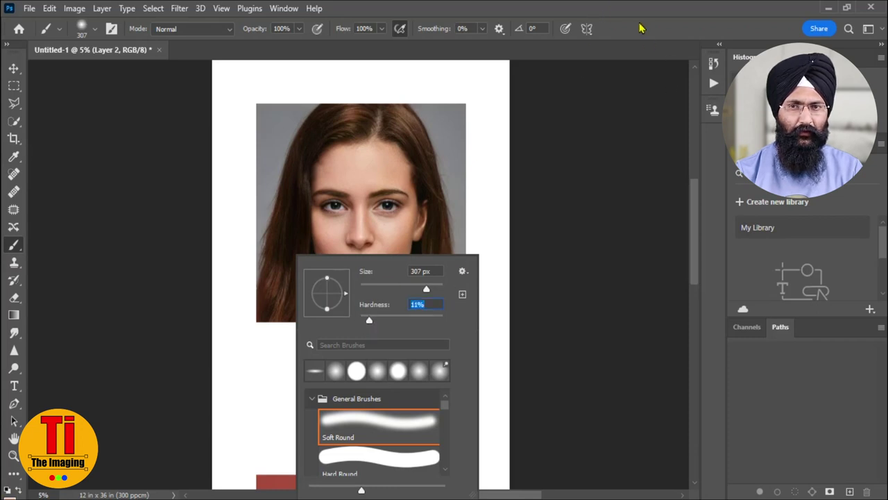
key(Return)
key(bracketright)
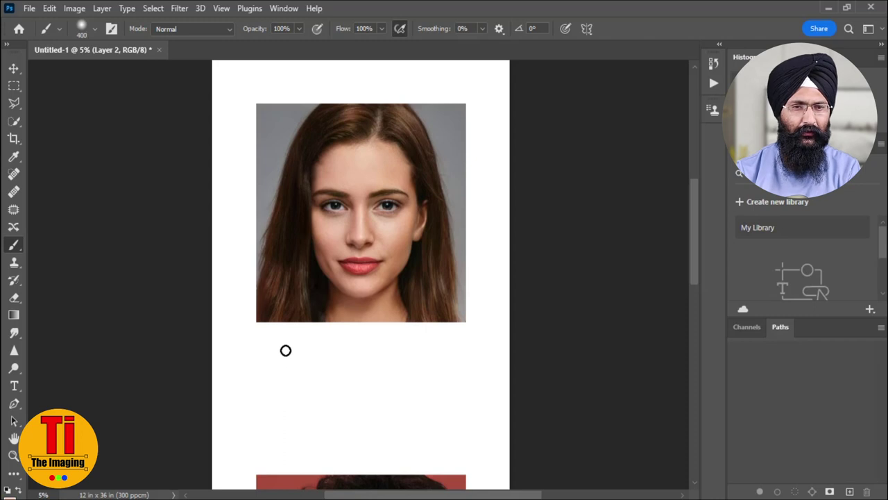
key(bracketright)
key(bracketright)
key(bracketright)
key(bracketright)
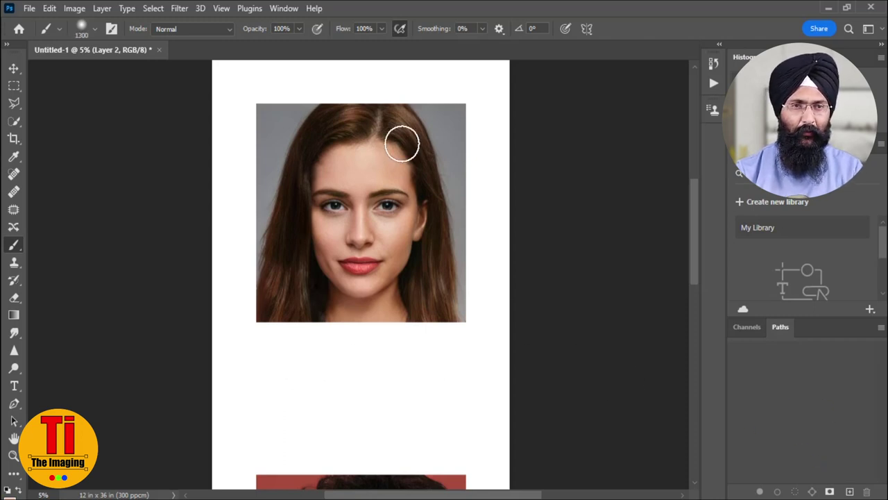
Step: Show the Layers panel and float it over the workspace
click(285, 8)
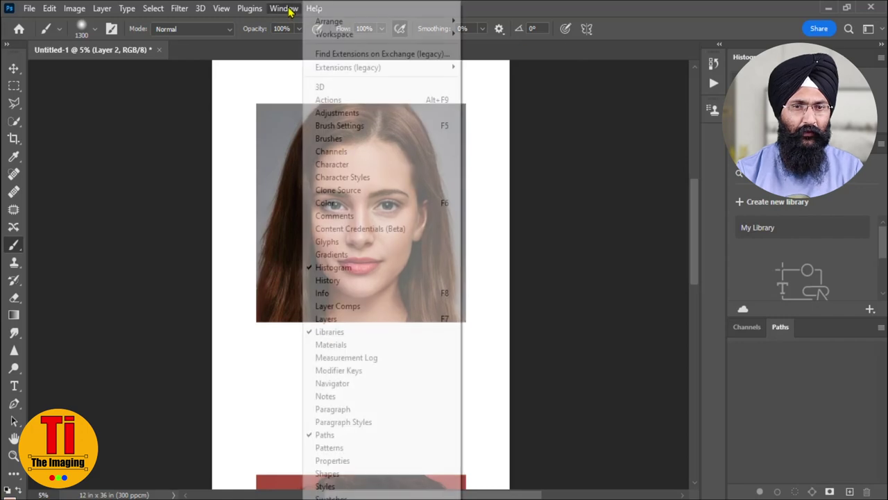
click(347, 321)
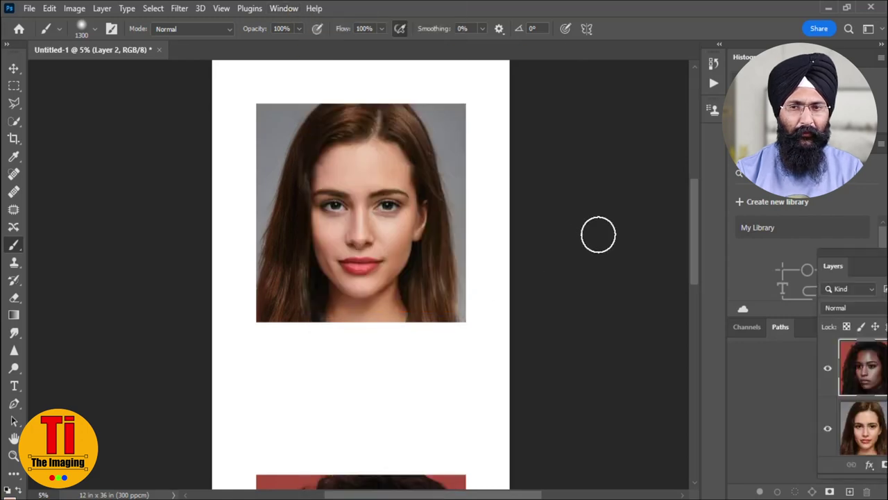
drag(840, 279, 566, 122)
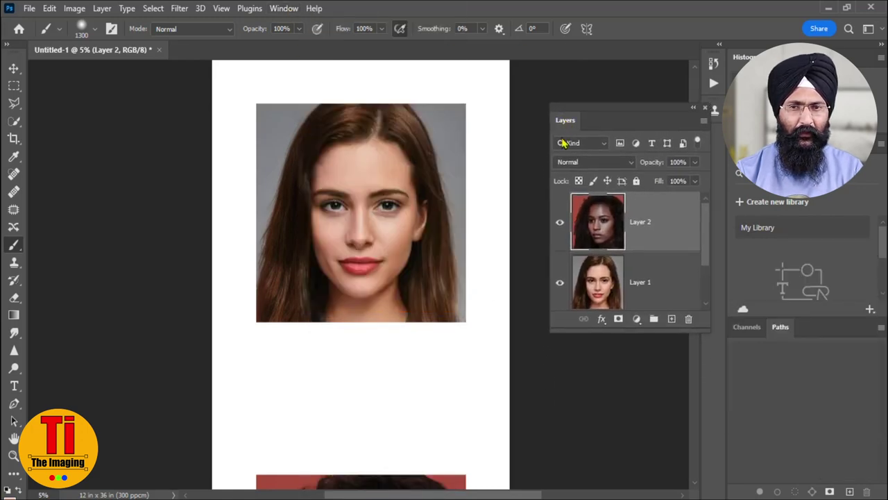
Step: Add Layer 3 and paint a soft peach vertical stroke below the lighter face
click(671, 320)
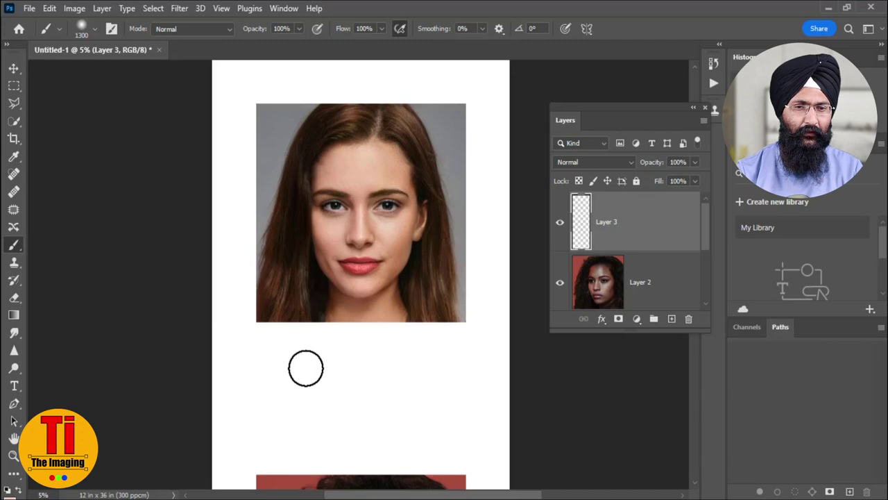
drag(304, 359, 305, 428)
drag(324, 367, 313, 401)
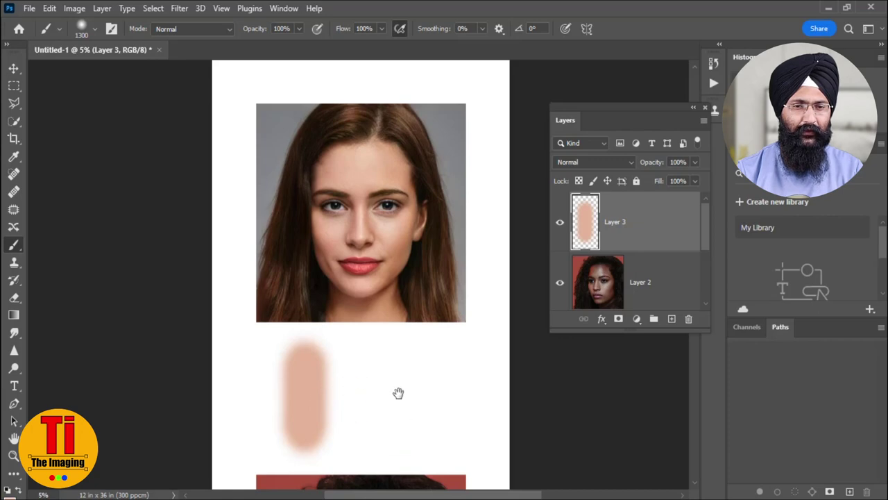
drag(397, 422, 397, 172)
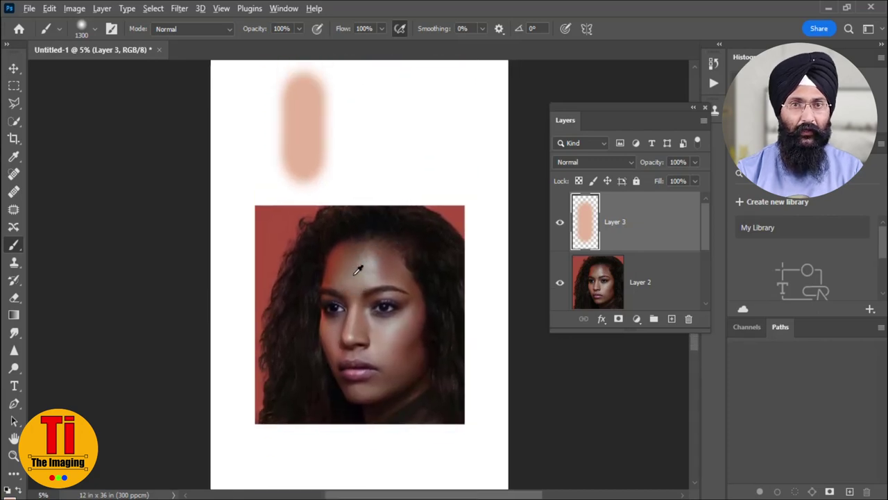
Step: Sample the darker face's forehead colour and paint a brown stroke beside the peach one
alt+click(359, 270)
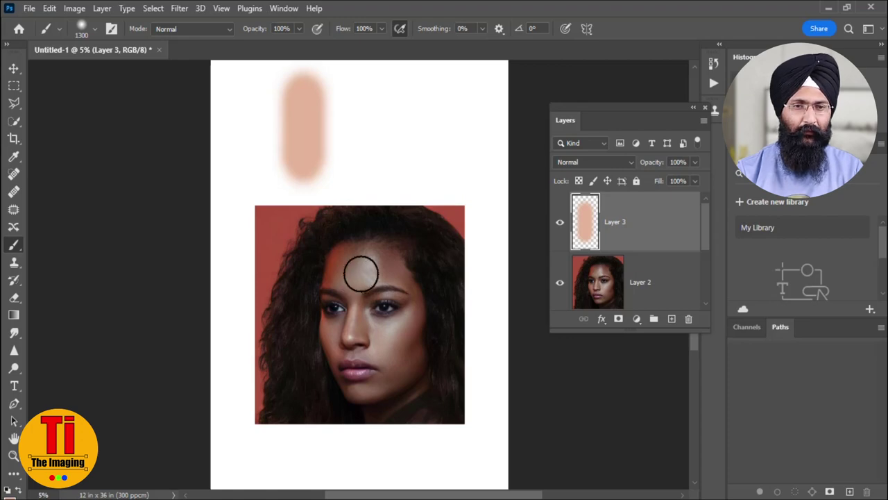
scroll(382, 264, up, 3)
click(359, 278)
drag(361, 321, 363, 342)
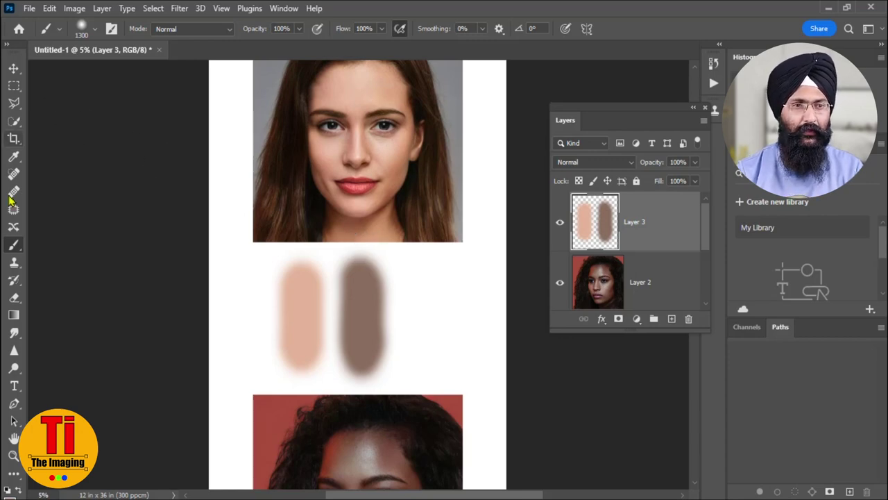
Step: Switch to the eyedropper tool group and show its sampling tool variants
right_click(13, 250)
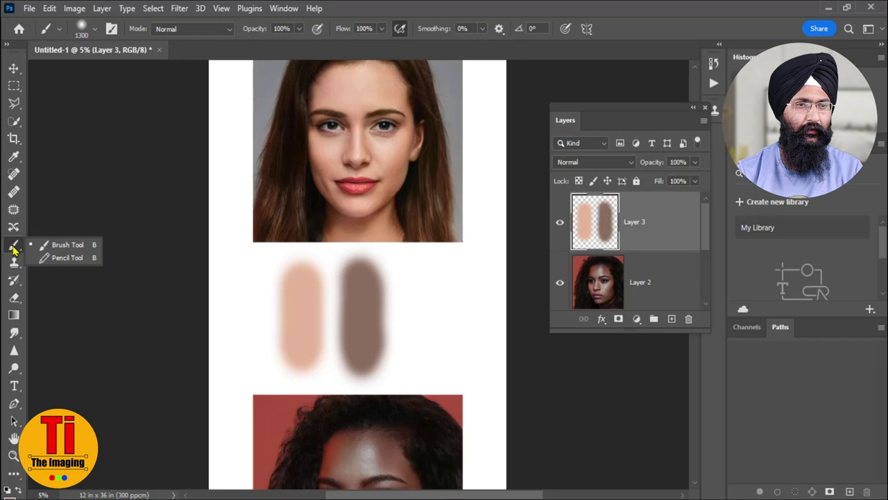
click(13, 157)
right_click(13, 157)
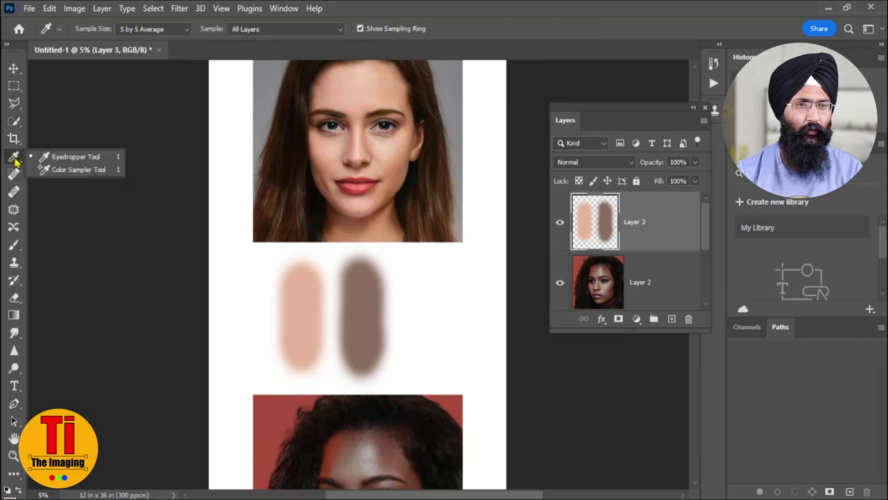
Step: Place colour sampler points on the peach (223/177/154) and brown (135/107/94) swatches
click(63, 170)
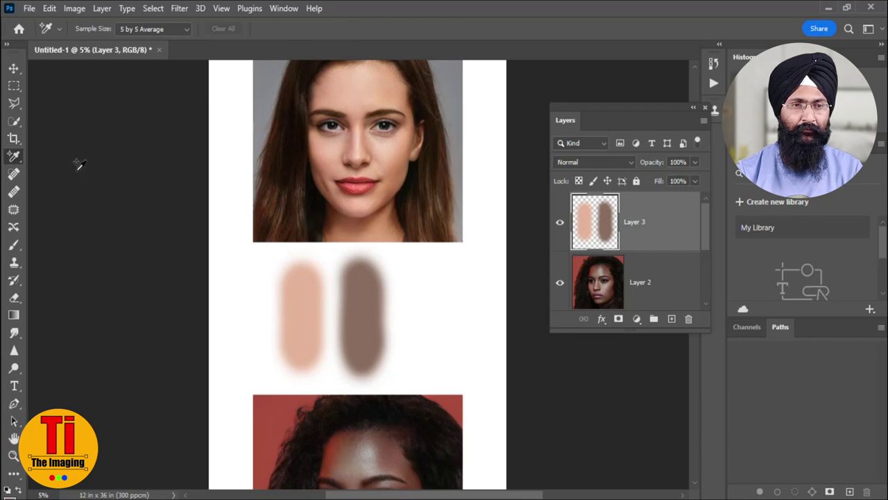
click(301, 312)
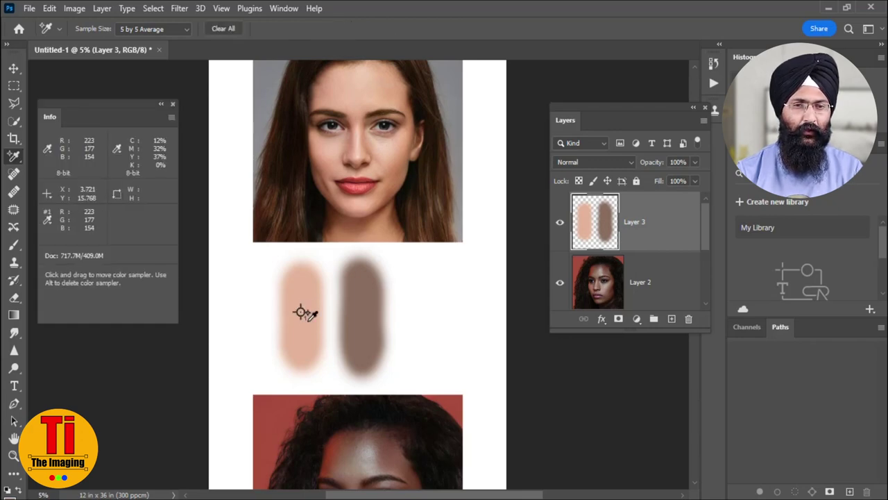
click(362, 312)
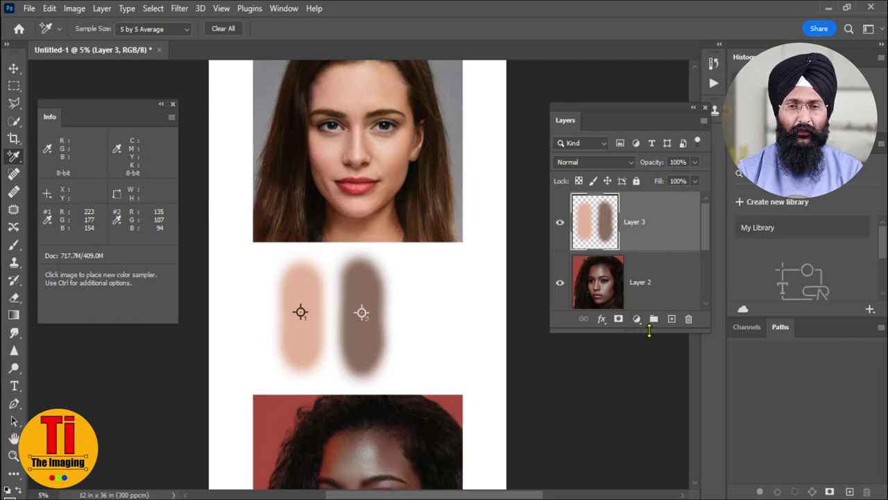
drag(648, 332, 652, 456)
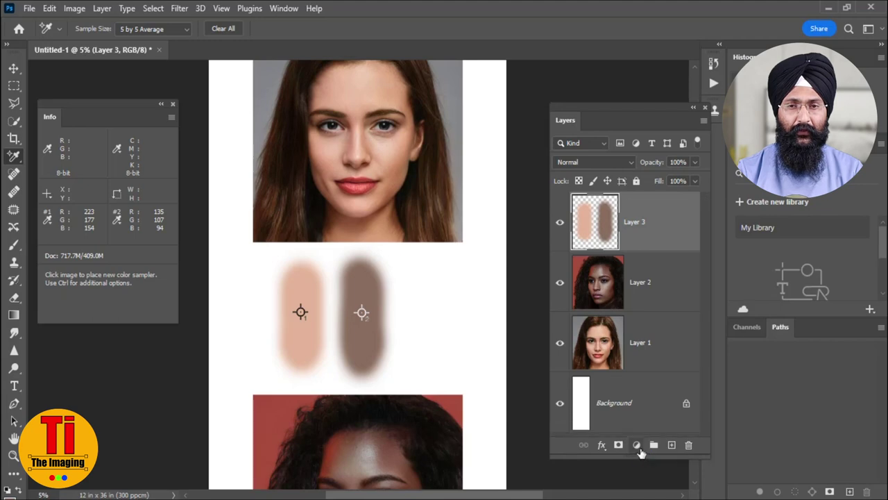
Step: Add a Curves adjustment layer, float its Properties beside the canvas, and enable targeted adjustment
click(637, 445)
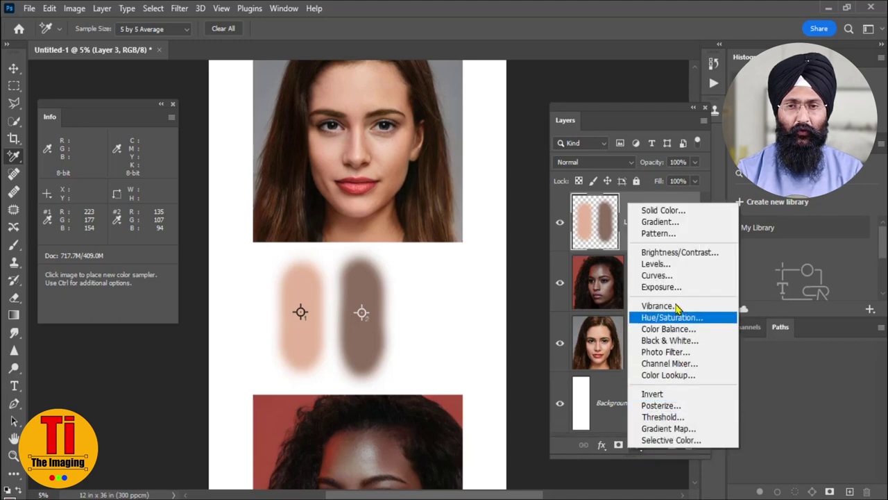
click(655, 276)
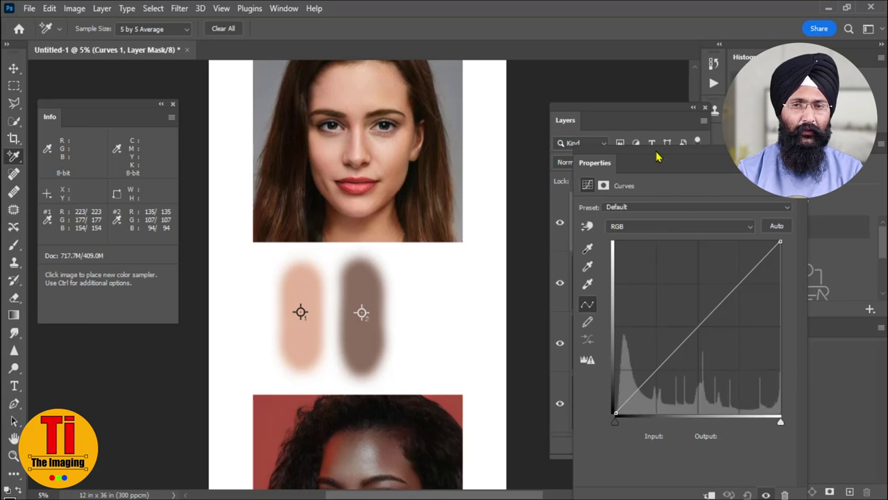
drag(660, 160, 524, 132)
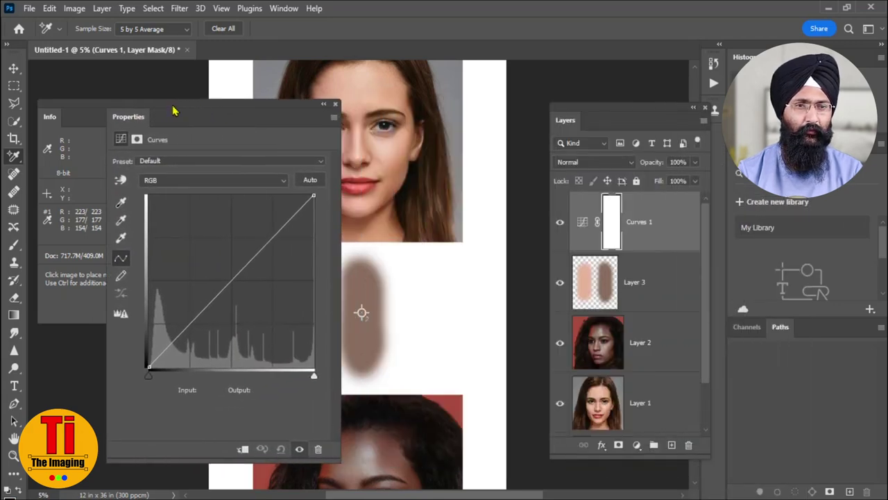
mouse_move(524, 132)
mouse_down()
mouse_move(501, 105)
mouse_move(560, 111)
mouse_move(555, 95)
mouse_up()
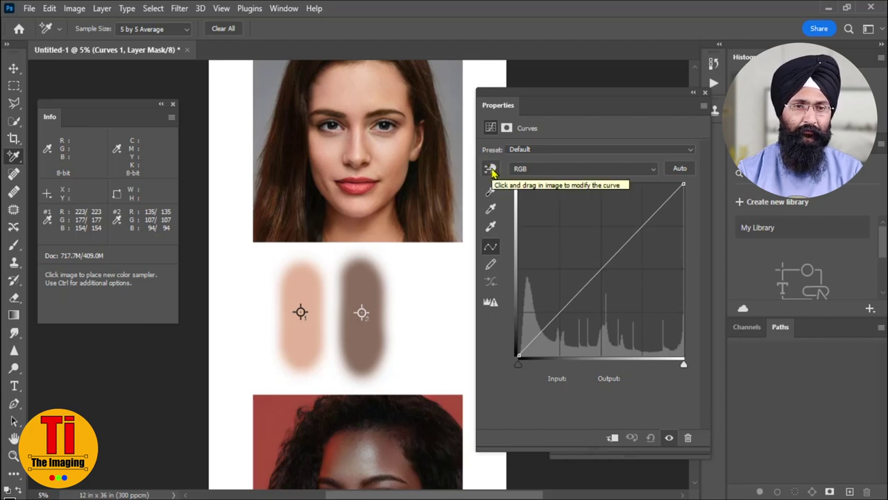
click(491, 172)
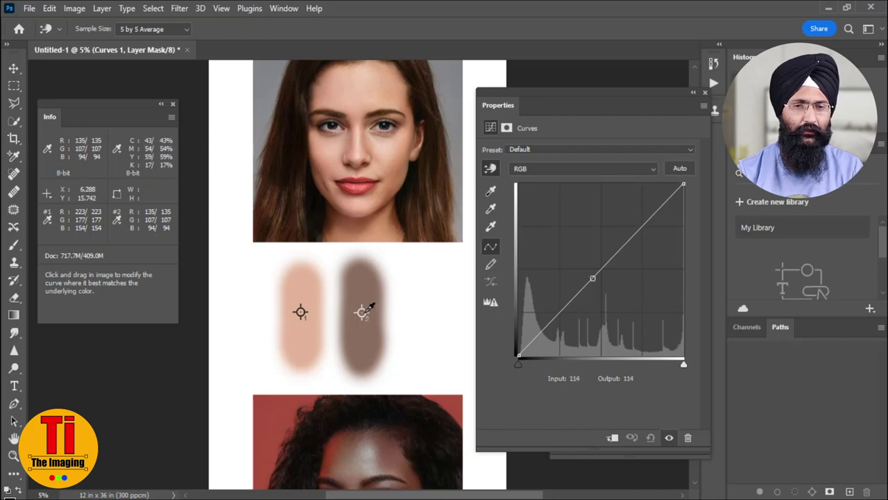
key(ctrl+shift)
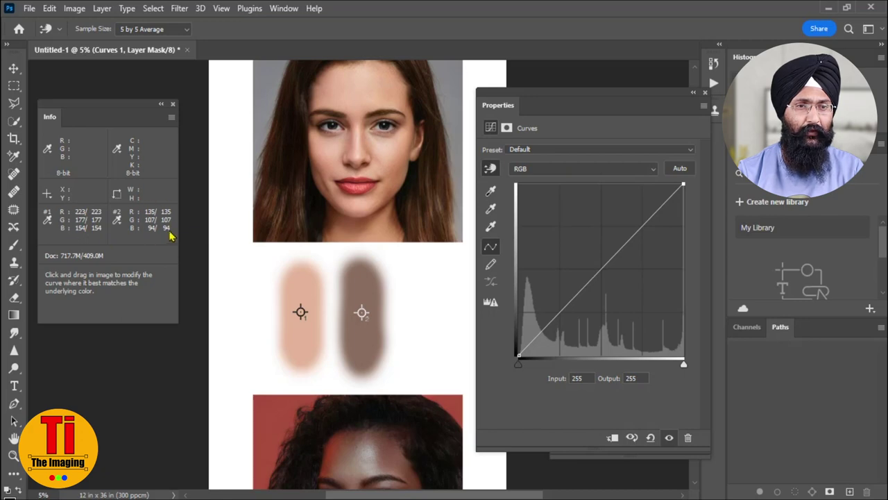
Step: On the Red channel curve, set the point at input 135 to output 223
click(601, 176)
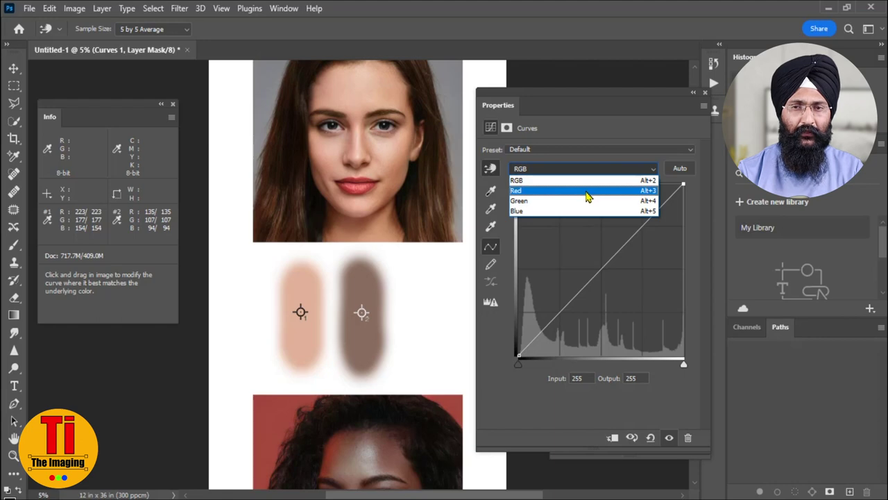
click(587, 196)
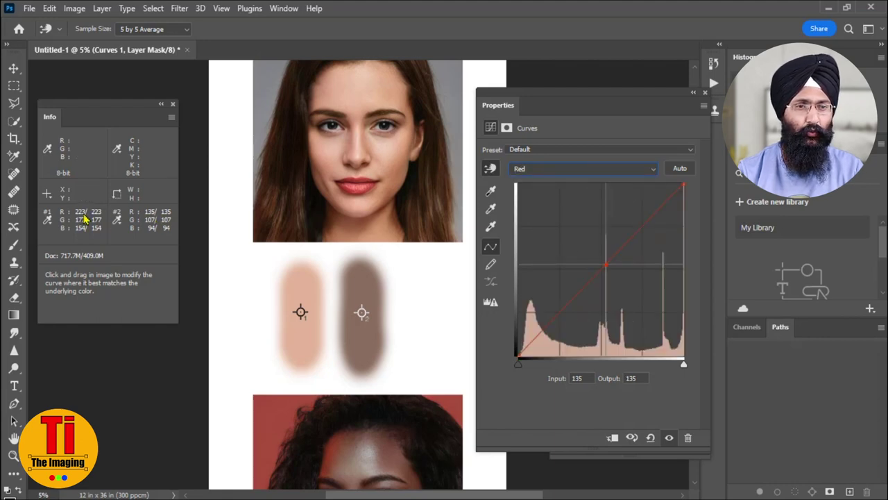
click(623, 378)
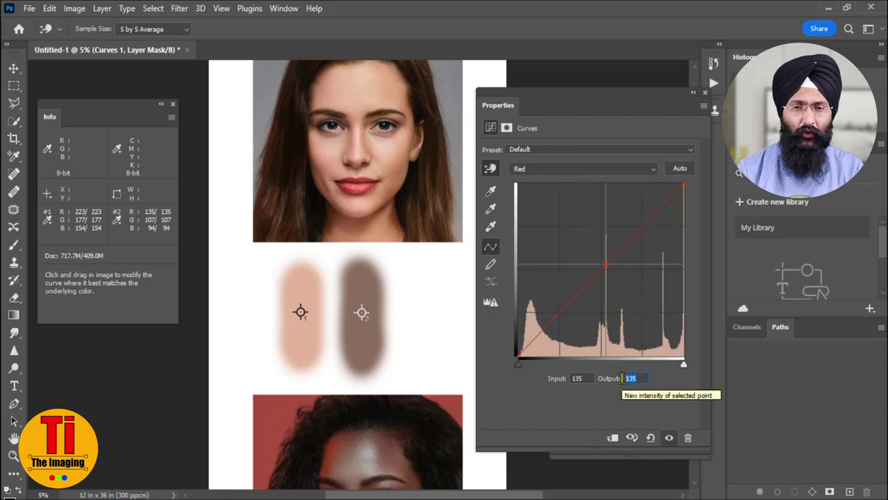
text(223)
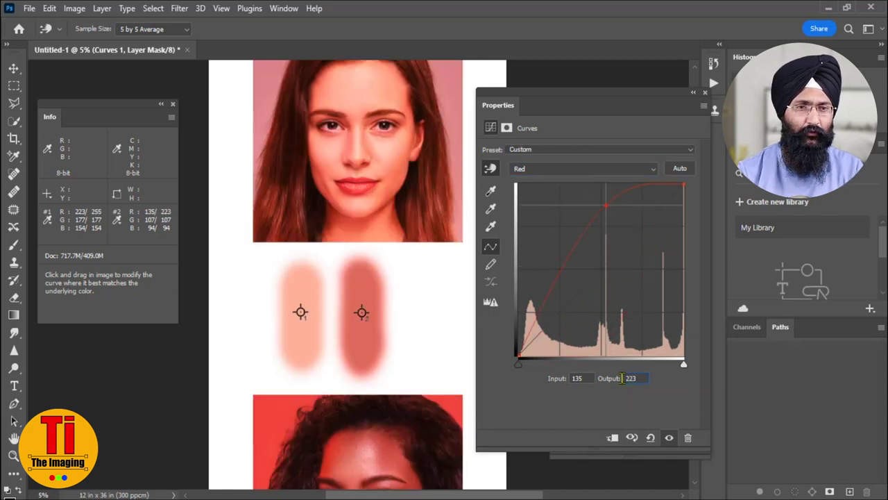
Step: On the Green channel curve, set the point at input 107 to output 177
click(618, 170)
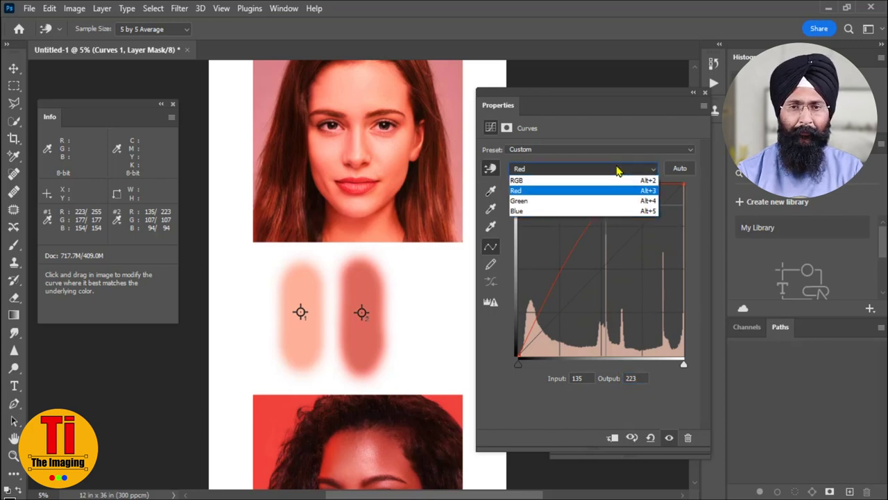
click(556, 201)
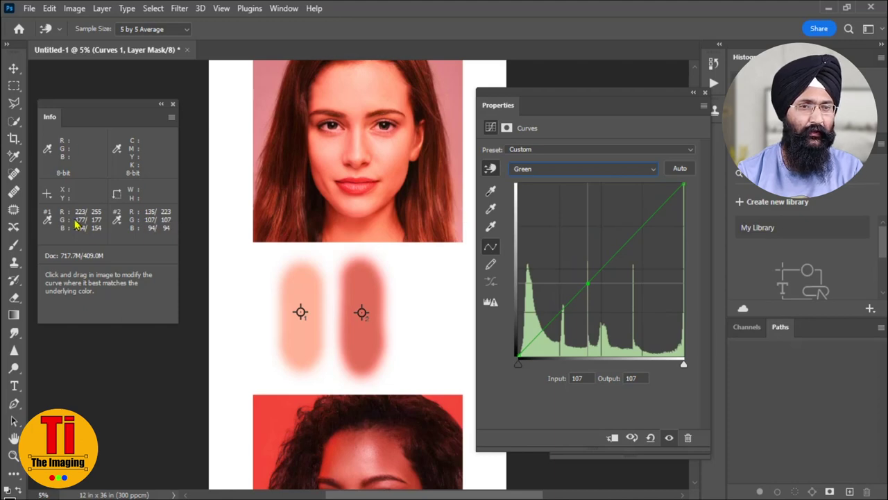
double_click(629, 379)
text(17)
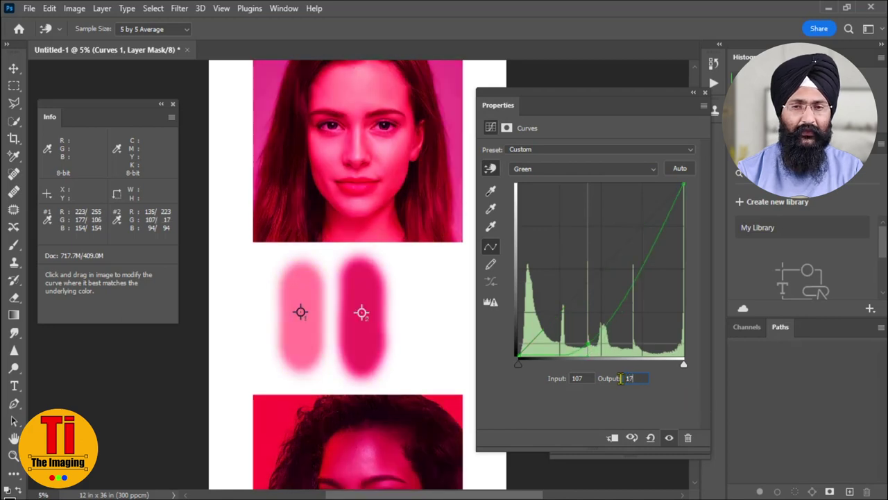
text(7)
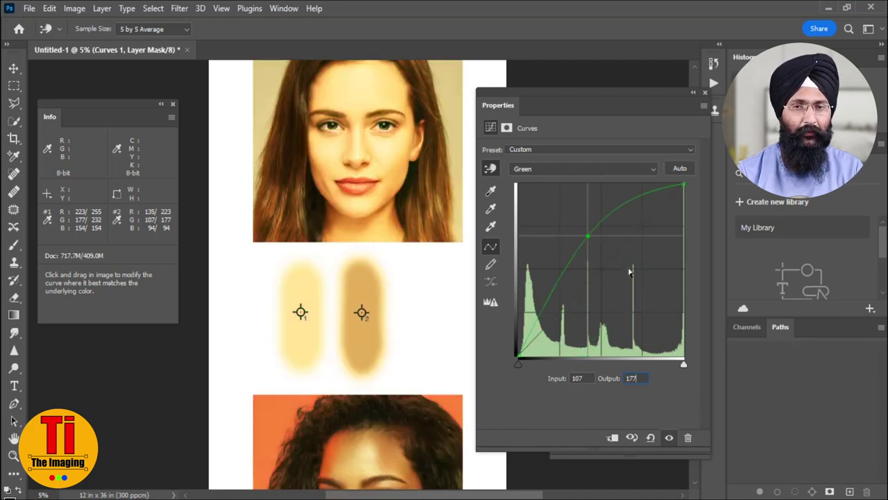
Step: Map the Blue channel's input 94 to output 154, then close the Curves properties
click(557, 174)
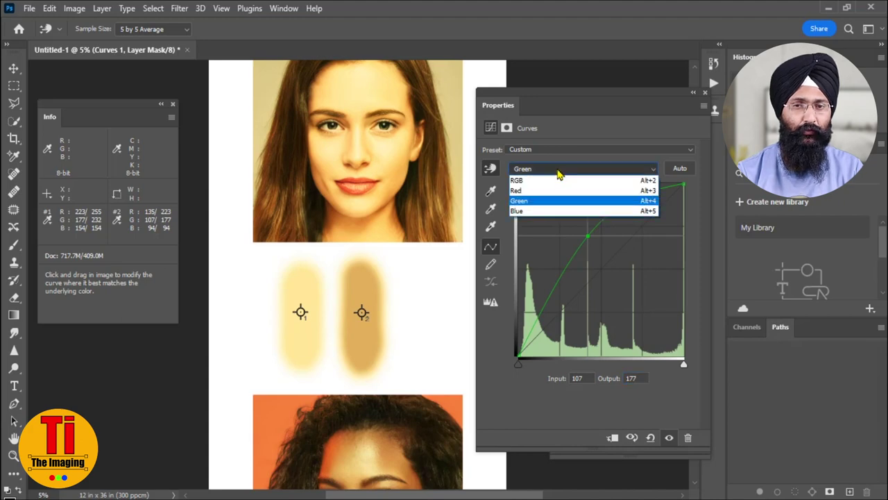
click(545, 212)
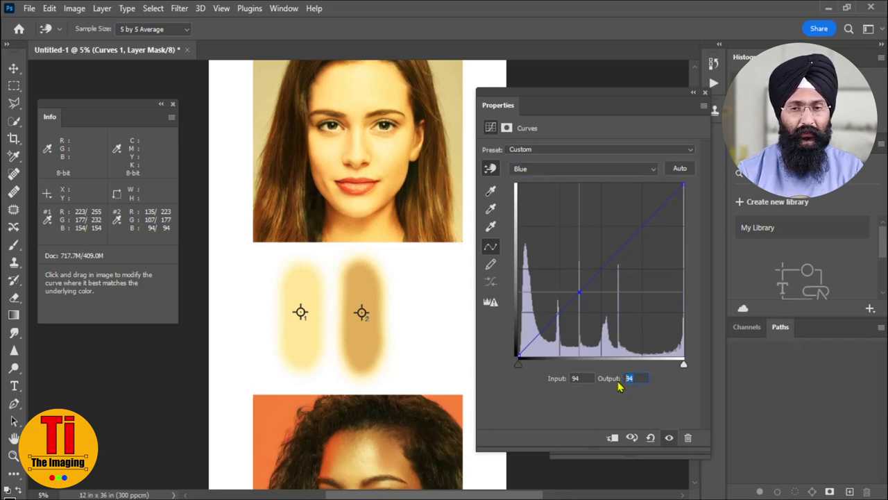
text(15)
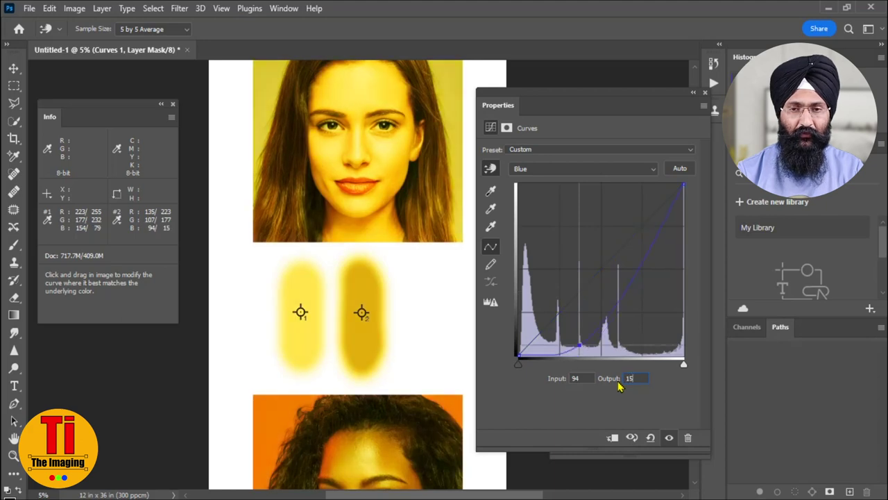
text(4)
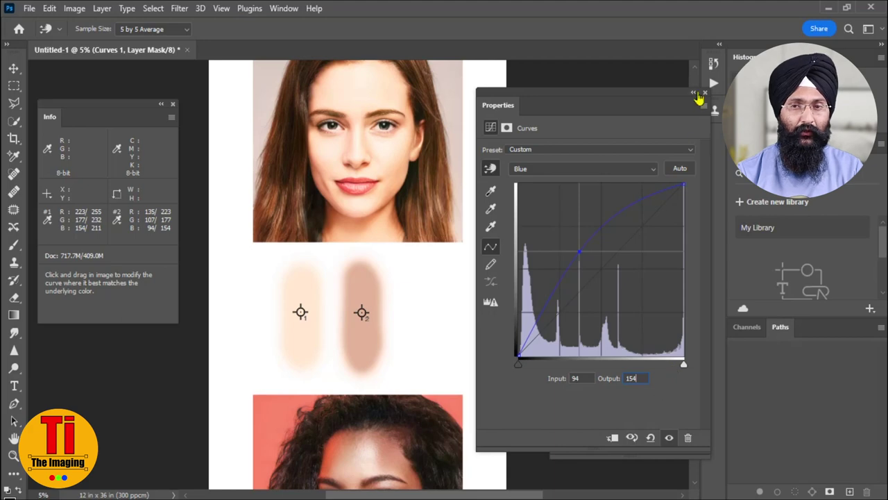
click(705, 94)
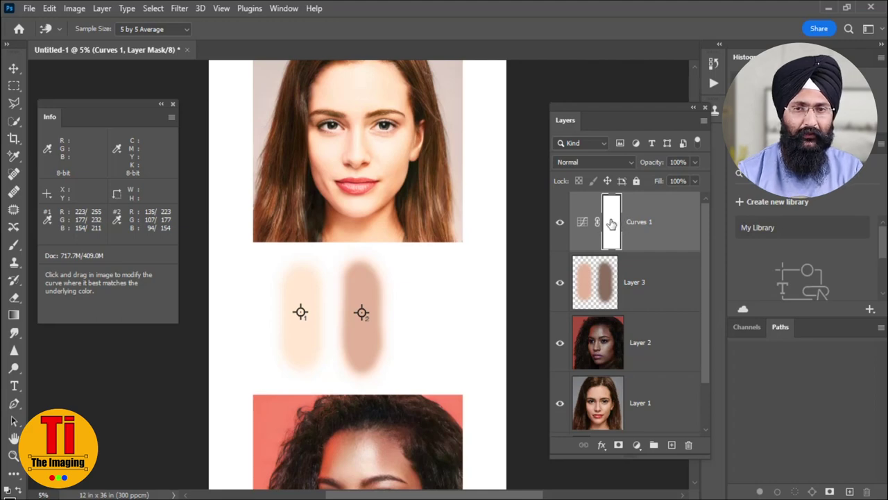
Step: Invert the Curves 1 mask to black, then set up a white Brush at 17% hardness
key(ctrl+i)
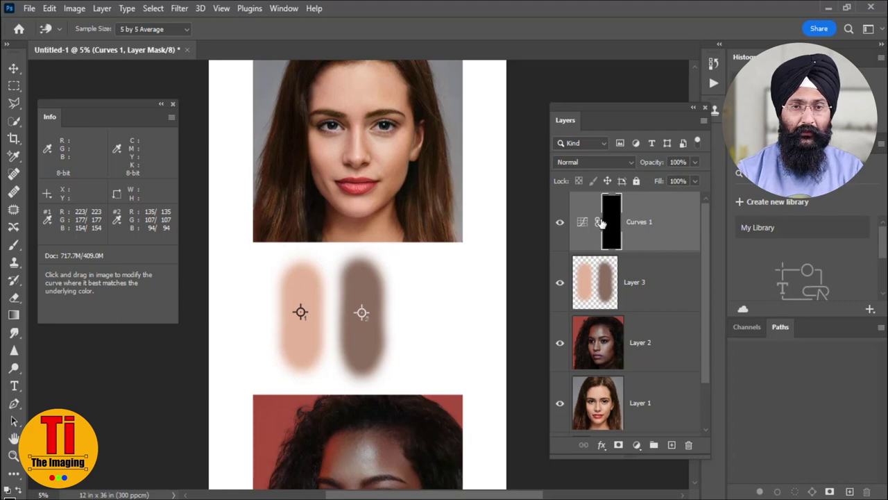
drag(394, 361, 396, 268)
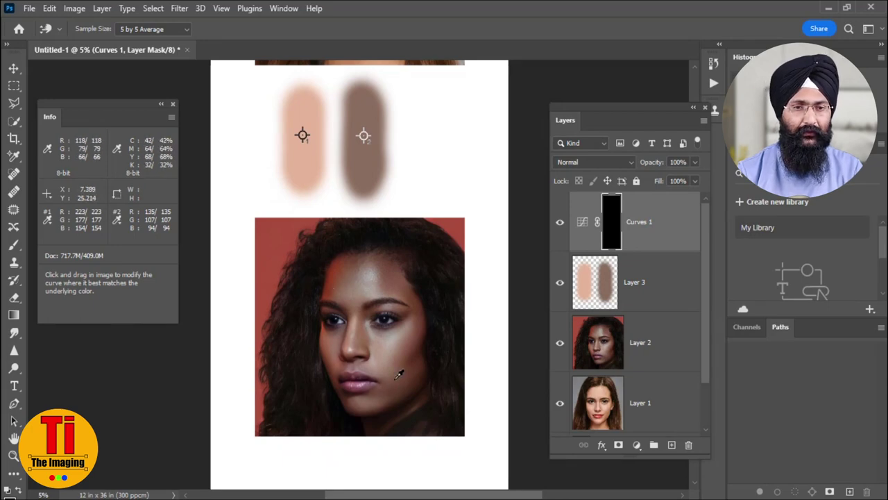
click(14, 245)
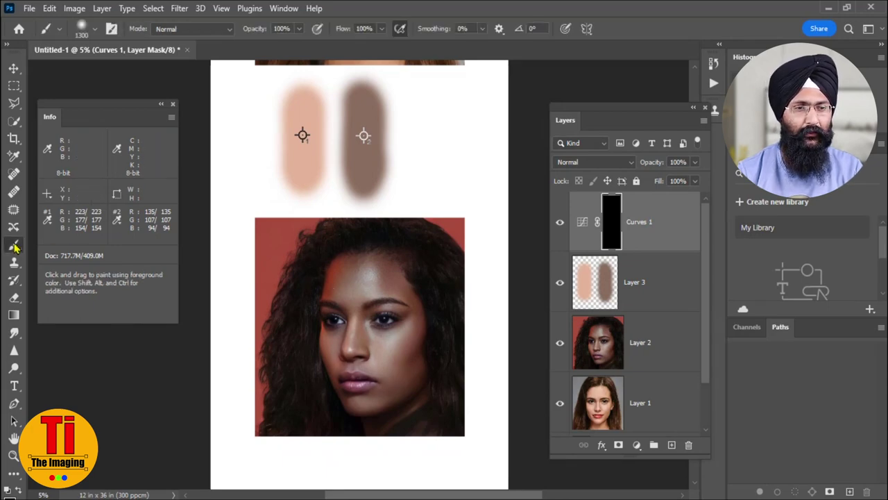
click(55, 252)
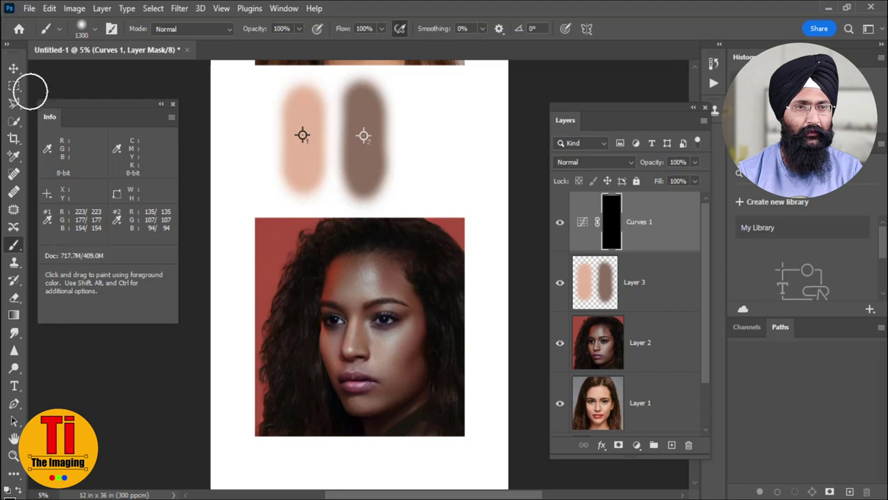
click(5, 48)
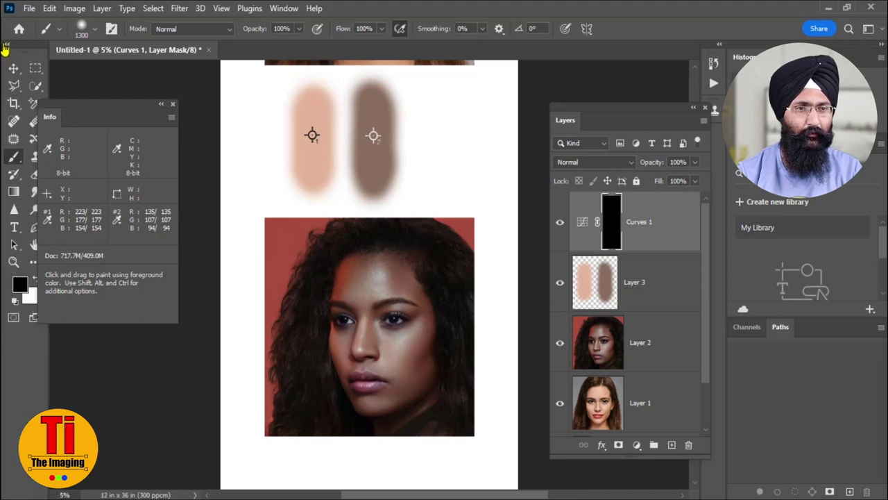
drag(89, 106, 125, 82)
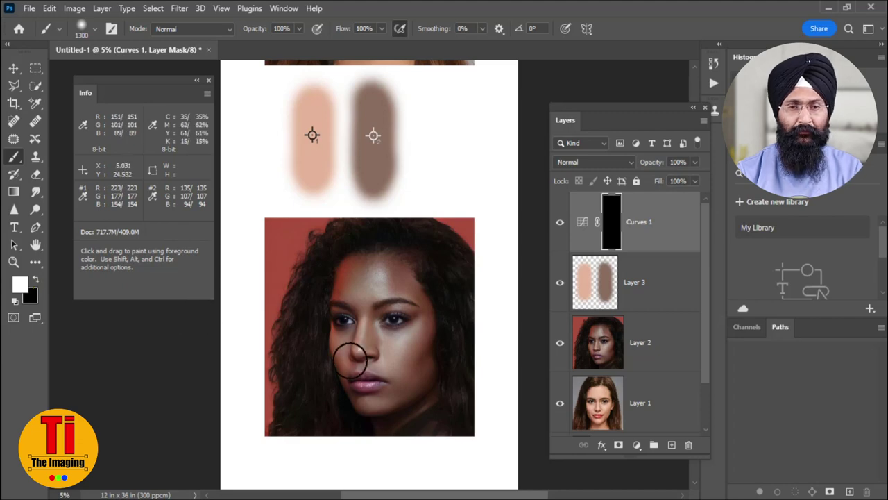
alt+right_click(372, 286)
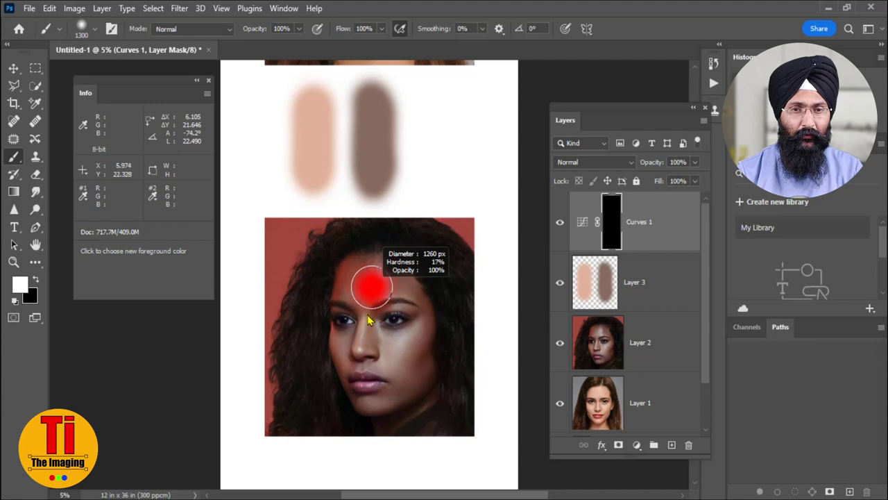
drag(360, 389, 371, 310)
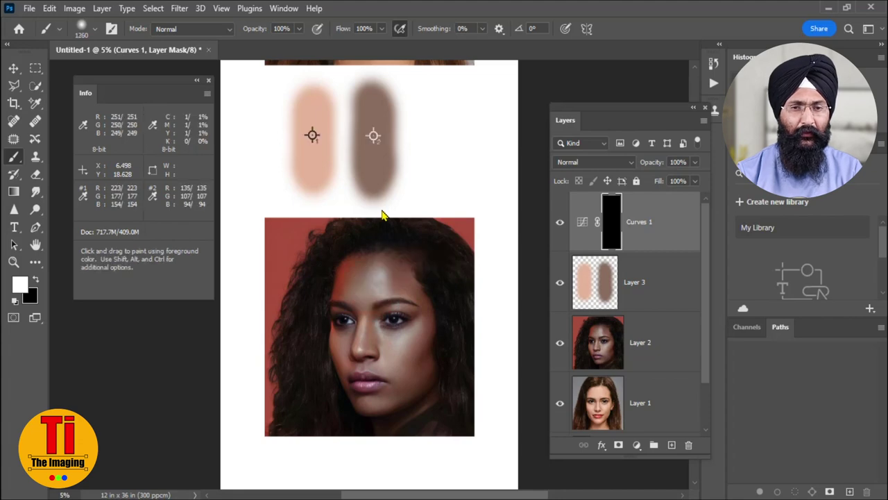
Step: Paint white on the Curves 1 mask across the forehead with a 1000 px brush
scroll(408, 327, up, 2)
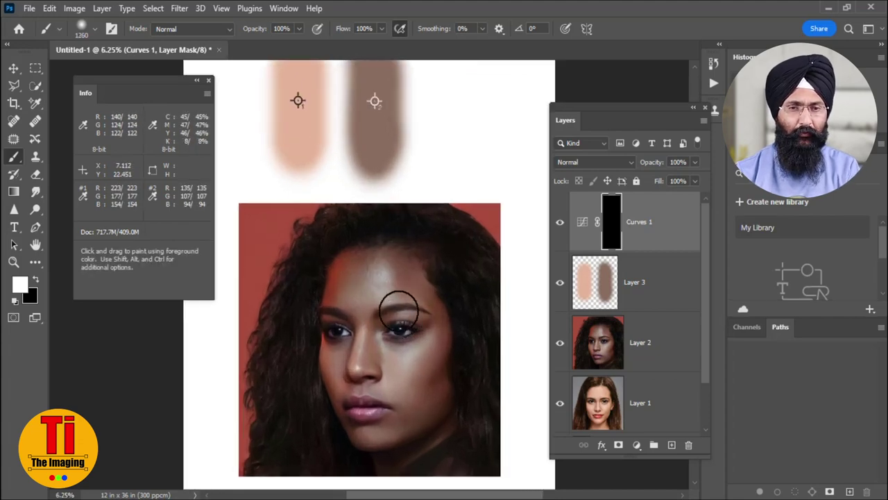
scroll(381, 268, down, 1)
scroll(378, 268, up, 1)
scroll(379, 269, up, 1)
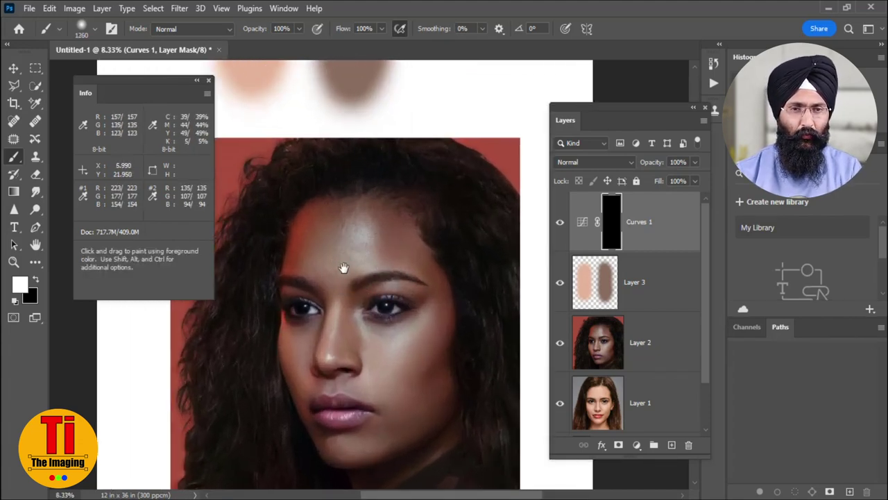
key(bracketleft)
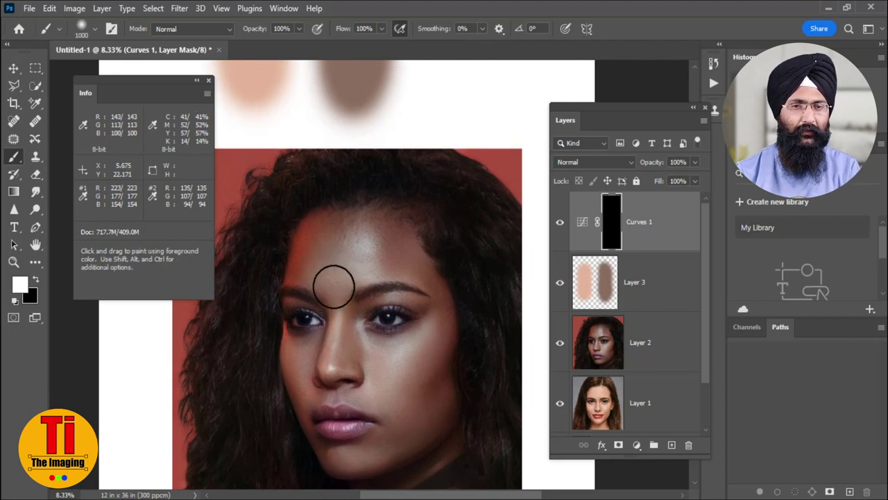
mouse_move(335, 286)
mouse_down()
mouse_move(381, 228)
mouse_move(408, 250)
mouse_move(339, 238)
mouse_move(413, 267)
mouse_move(440, 311)
mouse_move(440, 371)
mouse_move(417, 421)
mouse_move(382, 449)
mouse_move(337, 455)
mouse_move(396, 421)
mouse_move(375, 405)
mouse_move(347, 440)
mouse_move(341, 388)
mouse_move(353, 370)
mouse_move(344, 314)
mouse_move(406, 355)
mouse_move(384, 343)
mouse_move(436, 331)
mouse_move(413, 400)
mouse_move(435, 340)
mouse_move(381, 308)
mouse_move(363, 313)
mouse_move(423, 326)
mouse_move(331, 353)
mouse_move(294, 327)
mouse_move(306, 299)
mouse_move(291, 324)
mouse_up()
Step: Resize the brush to 900 px and paint the correction over the nose and cheek
key(bracketleft)
key(bracketleft)
key(bracketleft)
key(bracketright)
key(bracketright)
key(bracketright)
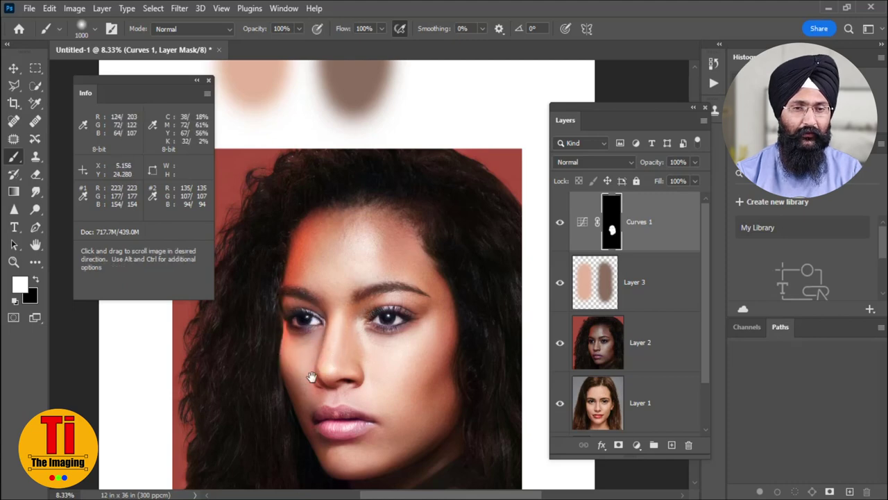
mouse_move(317, 395)
mouse_down()
mouse_move(313, 224)
mouse_move(324, 240)
mouse_up()
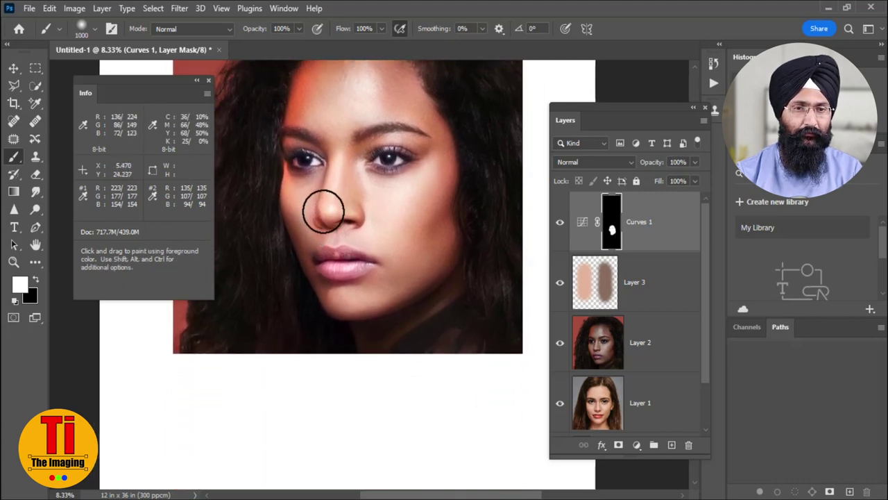
mouse_move(327, 204)
mouse_down()
mouse_move(311, 238)
mouse_move(337, 297)
mouse_move(438, 262)
mouse_move(447, 273)
mouse_move(426, 280)
mouse_move(422, 346)
mouse_move(377, 338)
mouse_move(326, 352)
mouse_up()
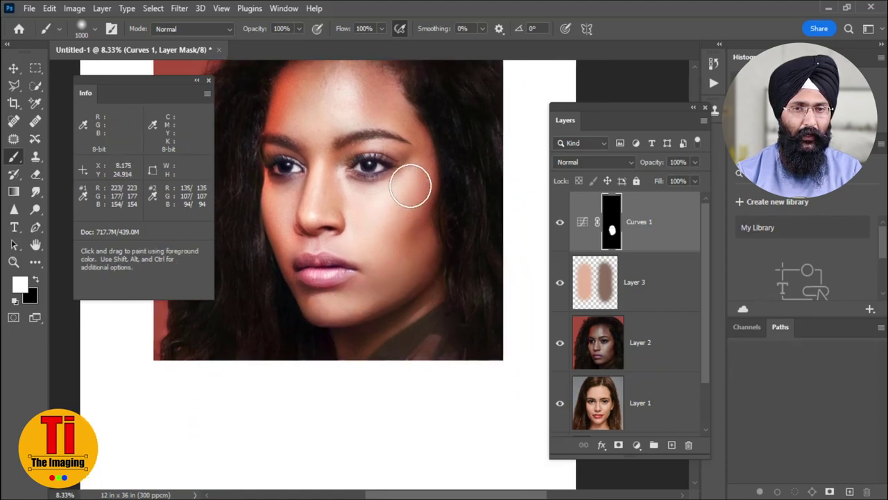
Step: Zoom out to see the darker face together with the colour swatches
scroll(324, 204, up, 5)
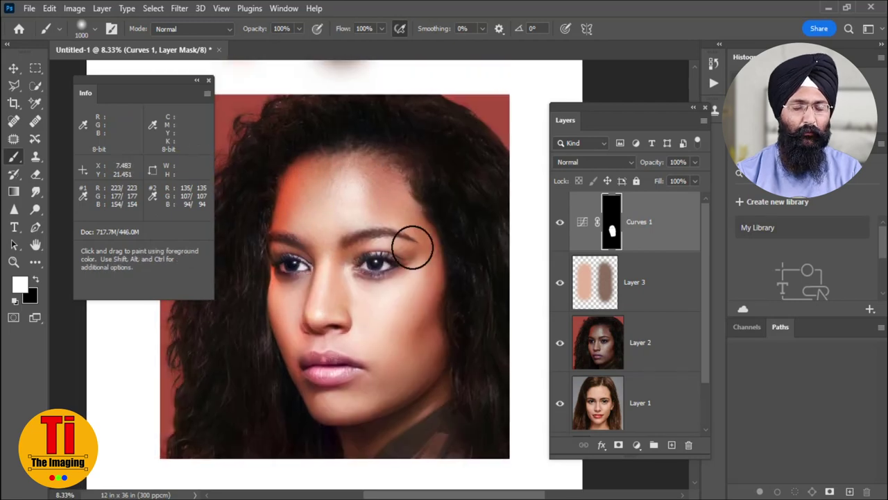
drag(412, 244, 424, 340)
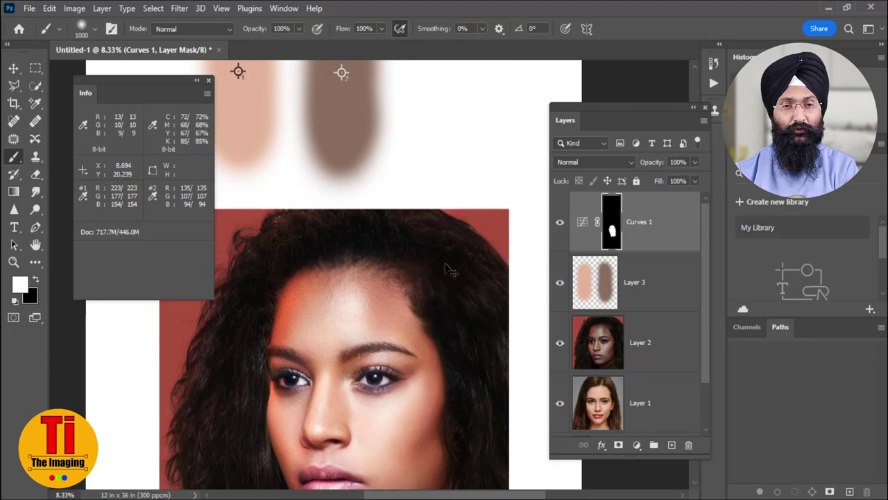
key(ctrl+minus)
key(ctrl+minus)
scroll(426, 326, up, 3)
key(ctrl+minus)
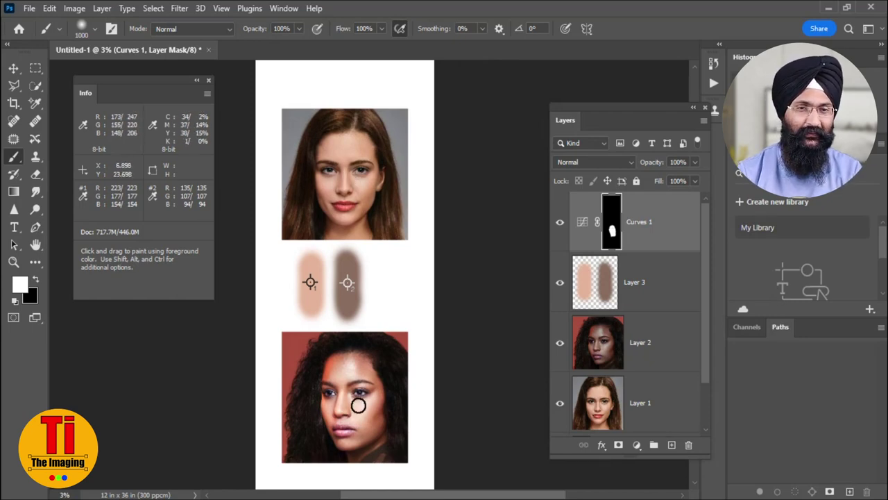
Step: Zoom in and paint white on the Curves 1 mask over the brown and peach swatches
key(ctrl+plus)
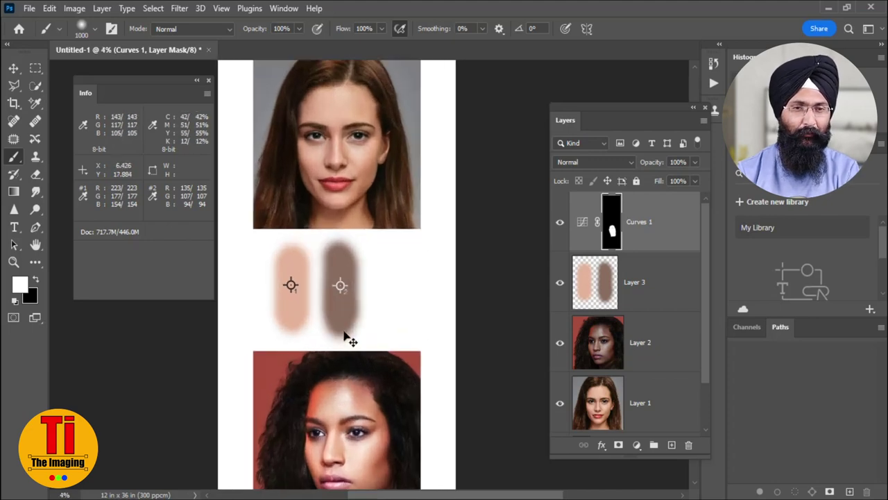
key(ctrl+plus)
key(ctrl+plus)
drag(327, 352, 344, 351)
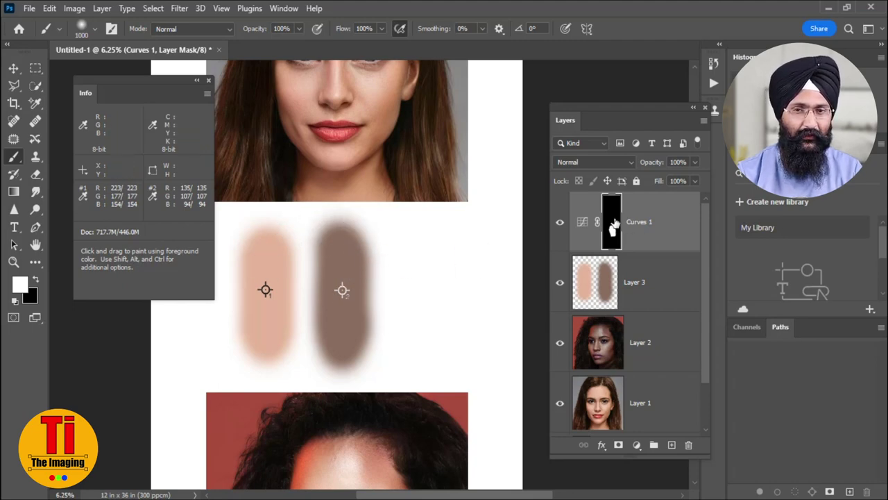
mouse_move(356, 257)
mouse_down()
mouse_move(324, 263)
mouse_move(337, 363)
mouse_move(345, 285)
mouse_move(346, 308)
mouse_move(333, 225)
mouse_move(357, 244)
mouse_move(368, 285)
mouse_up()
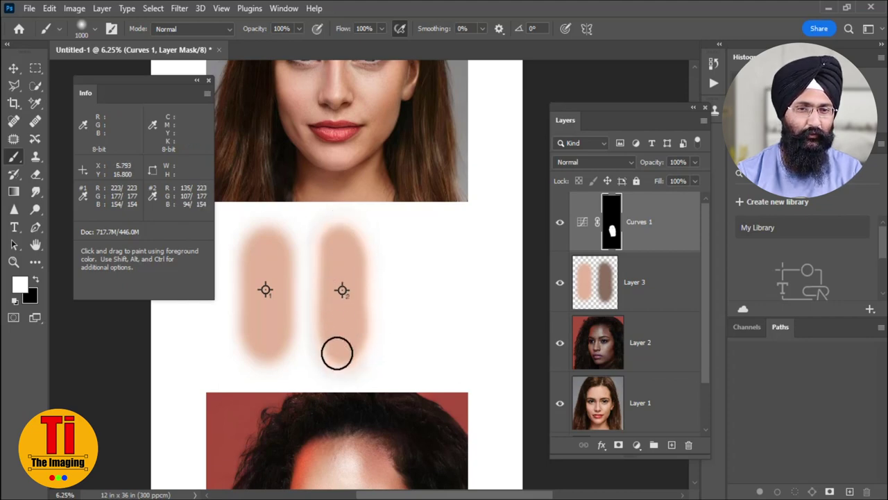
drag(262, 326, 292, 312)
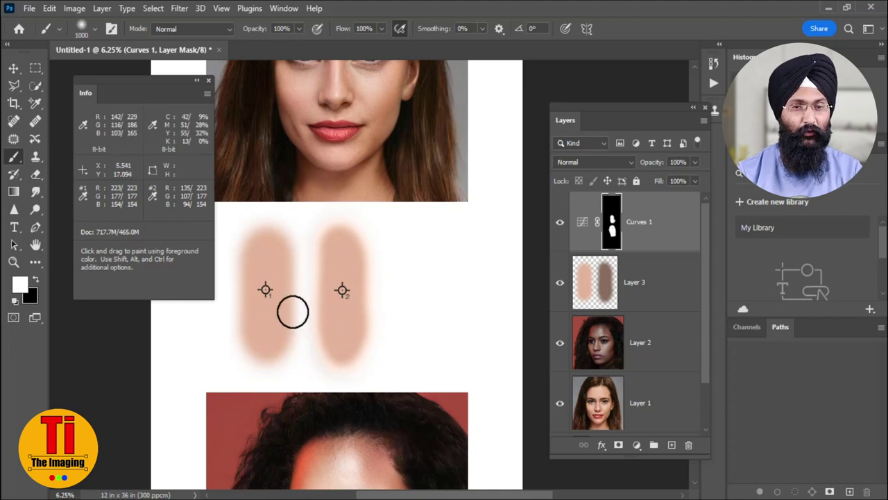